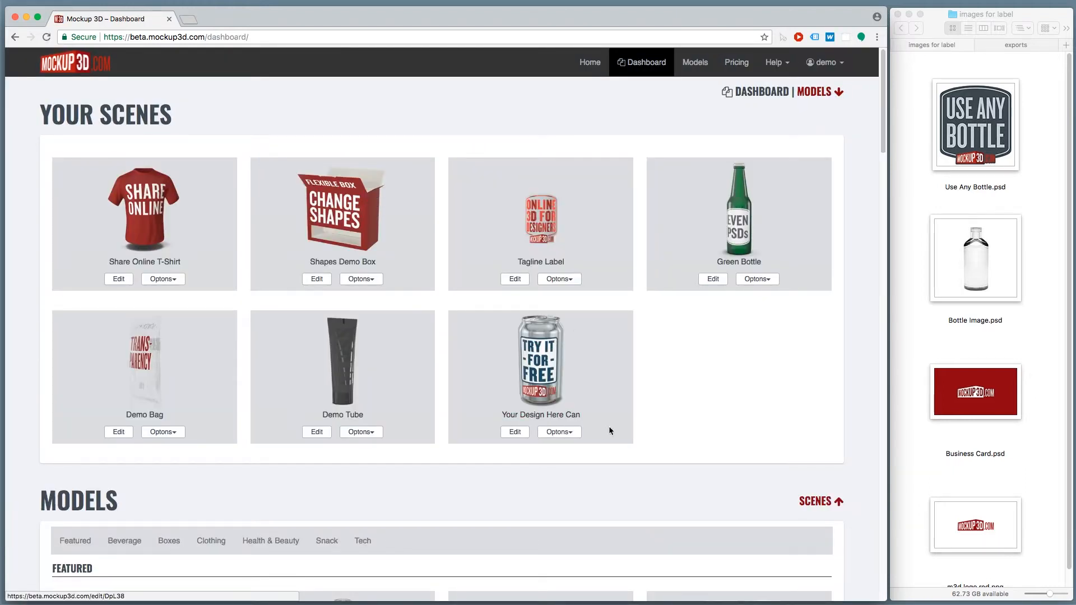
Step: Create a scene named "Demo Label" from the featured Label model
scroll(694, 455, down, 3)
scroll(692, 455, down, 6)
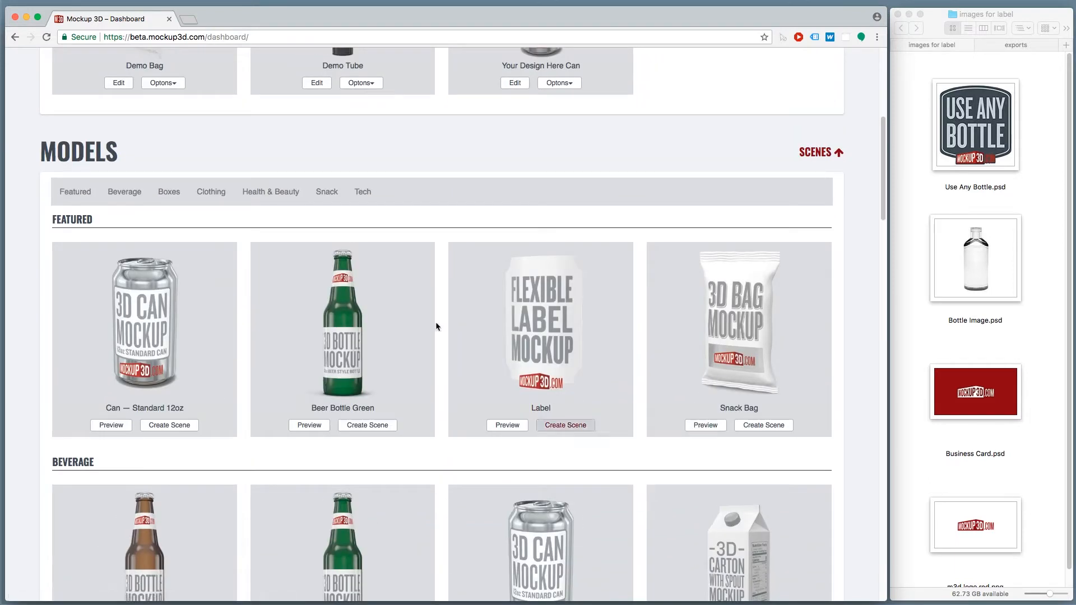
click(558, 428)
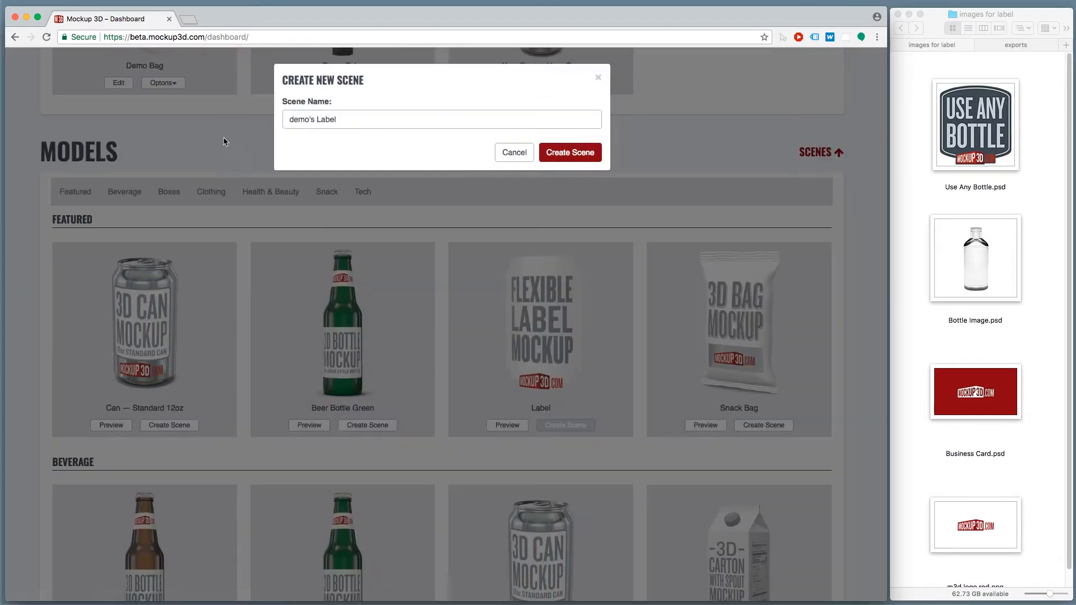
text(Demo Label)
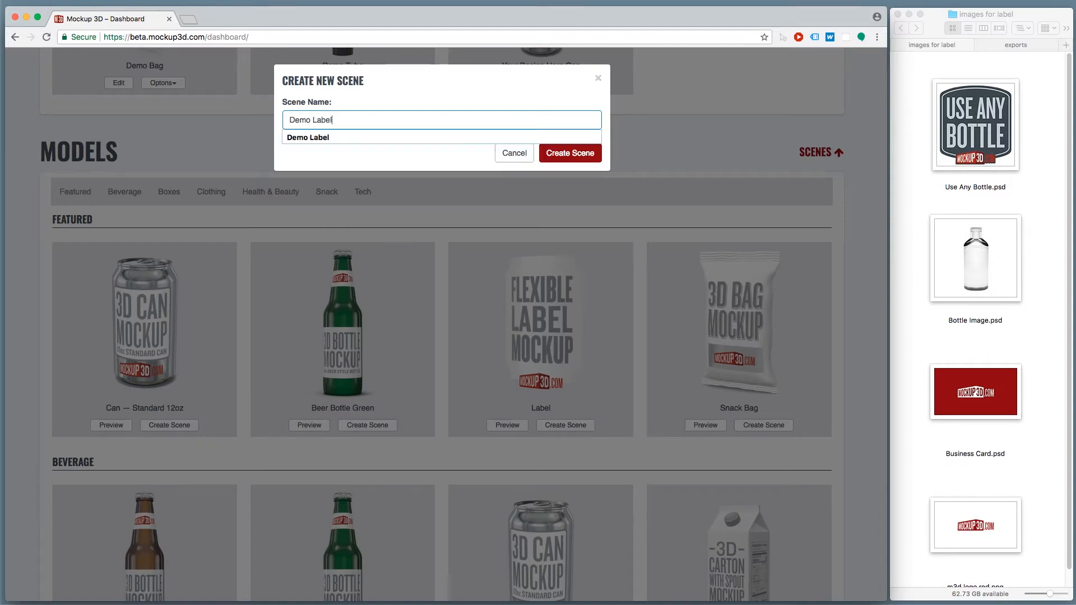
key(Return)
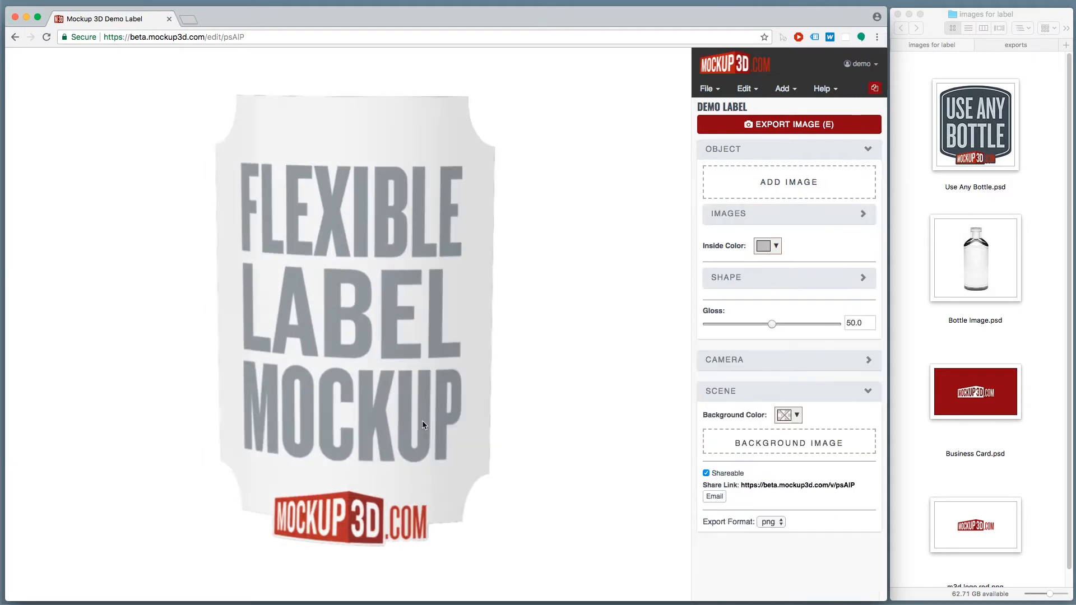
Step: Open the label's image editor and delete the logo, text and label shape placeholder layers
drag(428, 297, 513, 328)
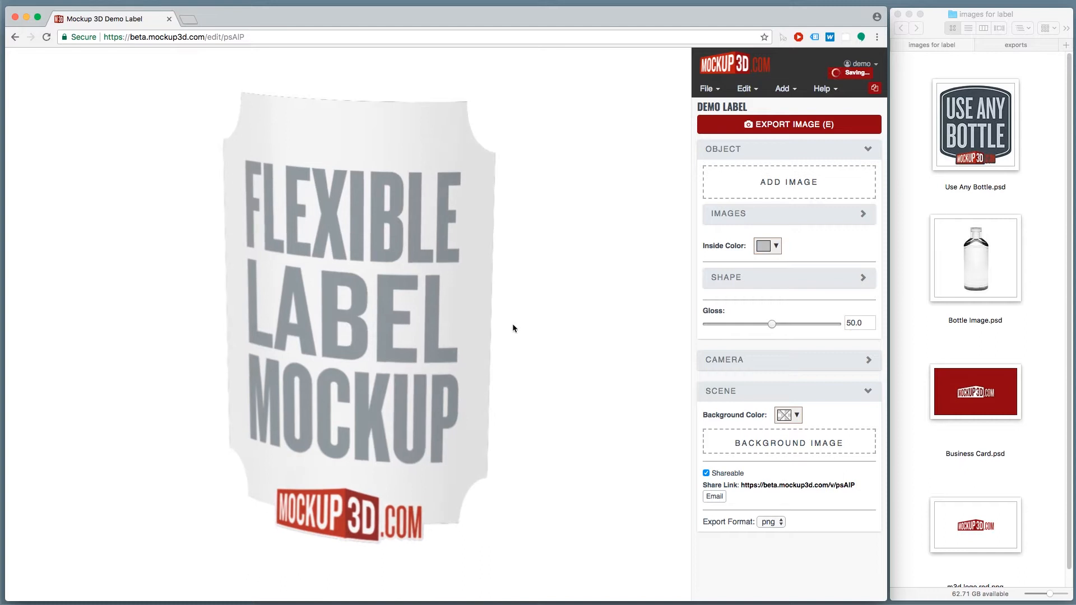
click(767, 218)
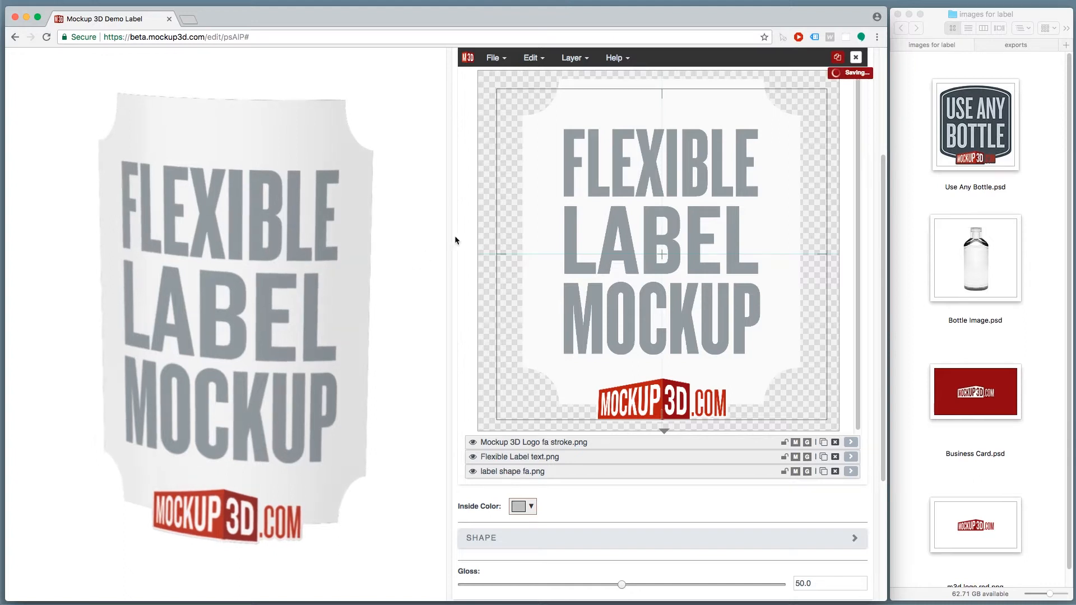
click(529, 213)
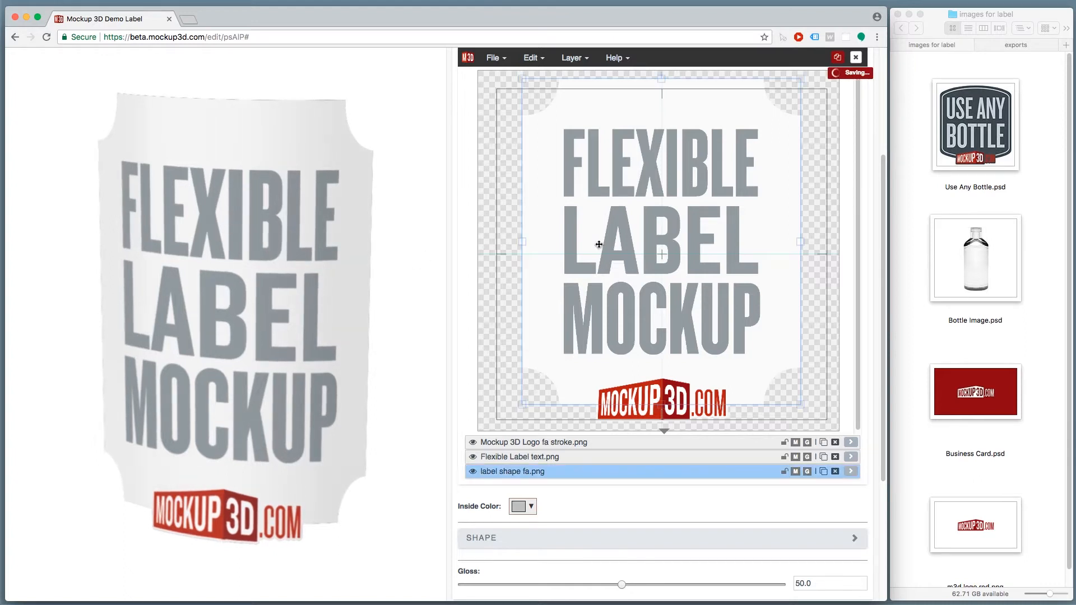
mouse_move(538, 257)
mouse_down()
mouse_move(554, 254)
mouse_move(524, 254)
mouse_move(533, 257)
mouse_up()
click(578, 240)
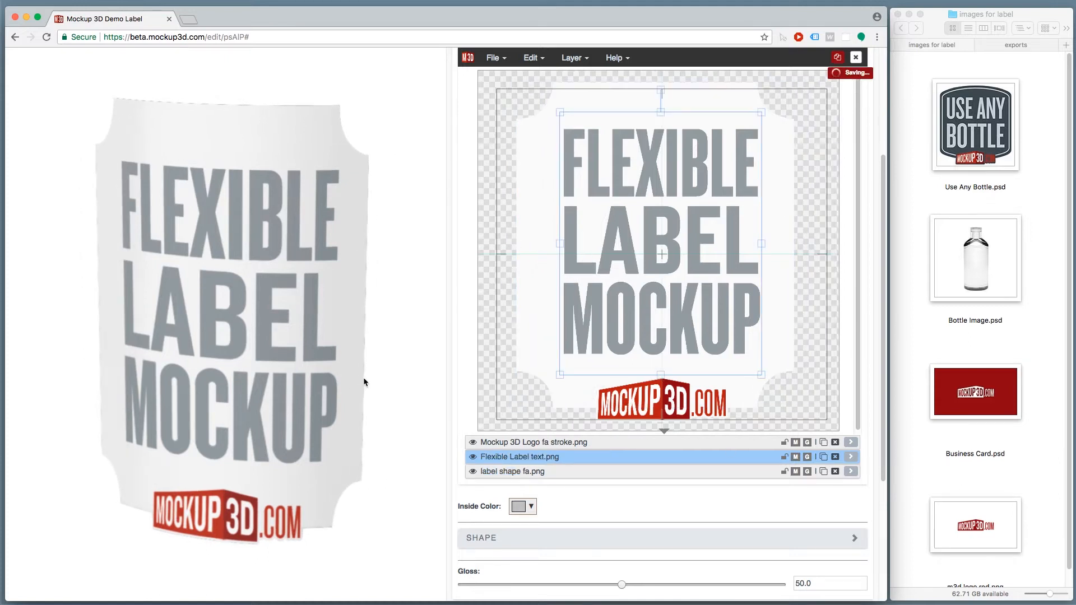
shift+click(693, 401)
shift+click(774, 351)
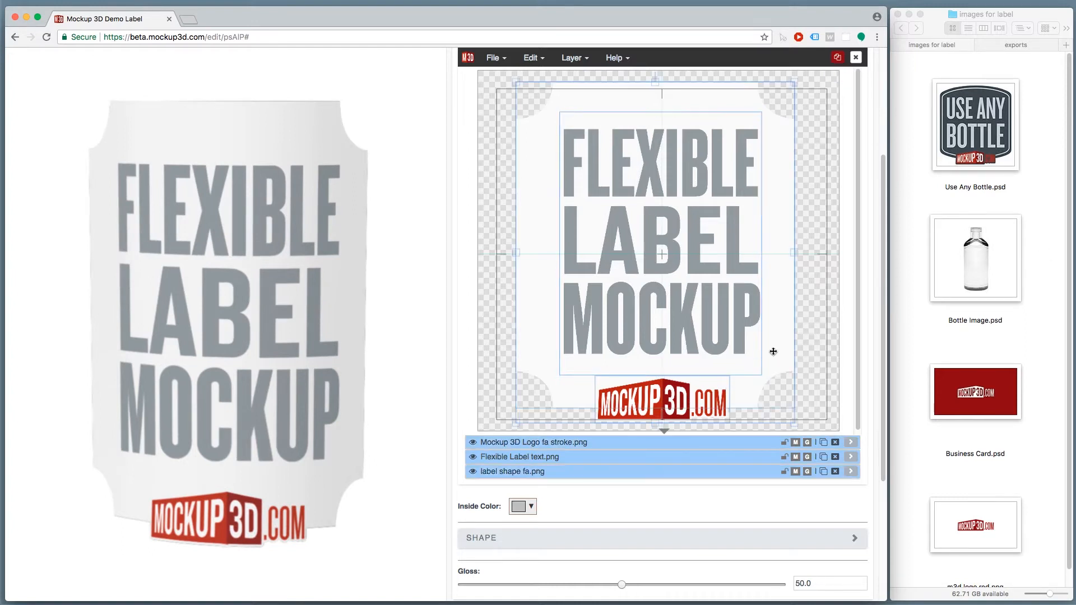
key(BackSpace)
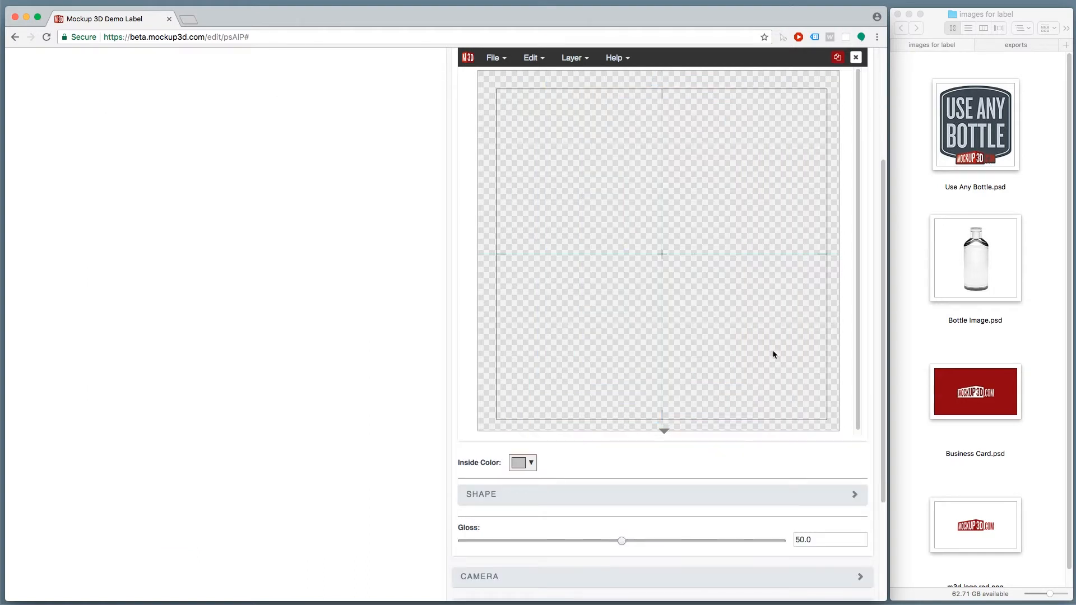
Step: Open Use Any Bottle.psd in Photoshop to examine its artwork and layers, and return to the mockup editor
click(965, 107)
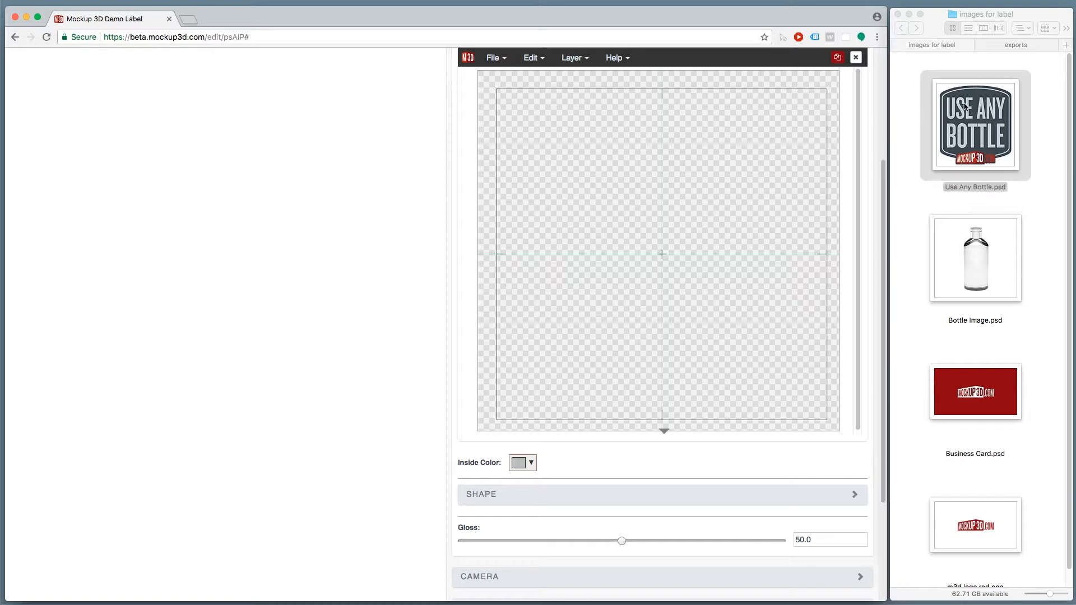
double_click(965, 106)
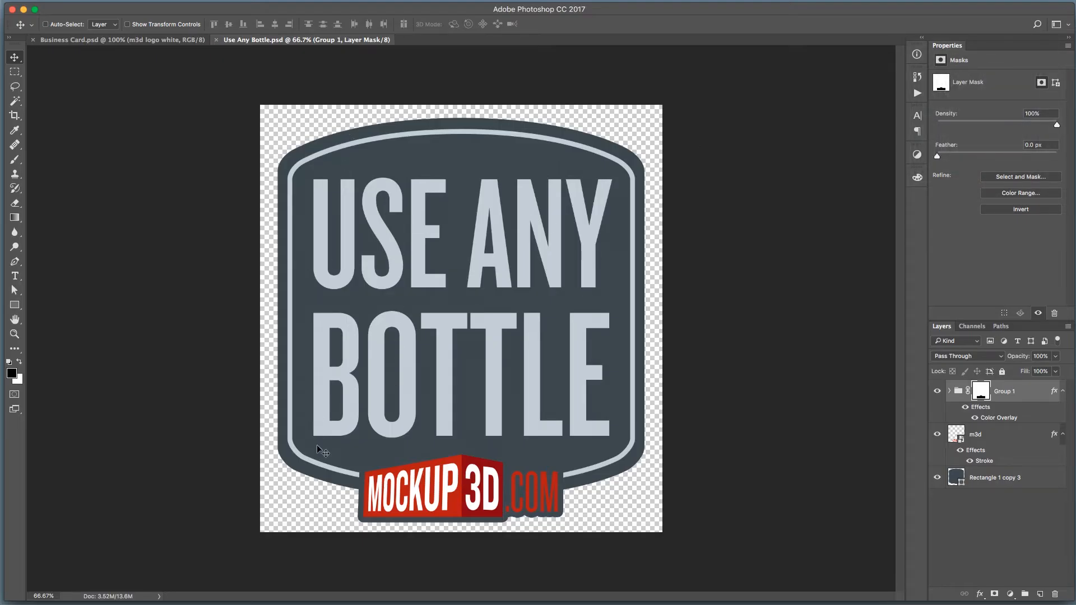
key(super+h)
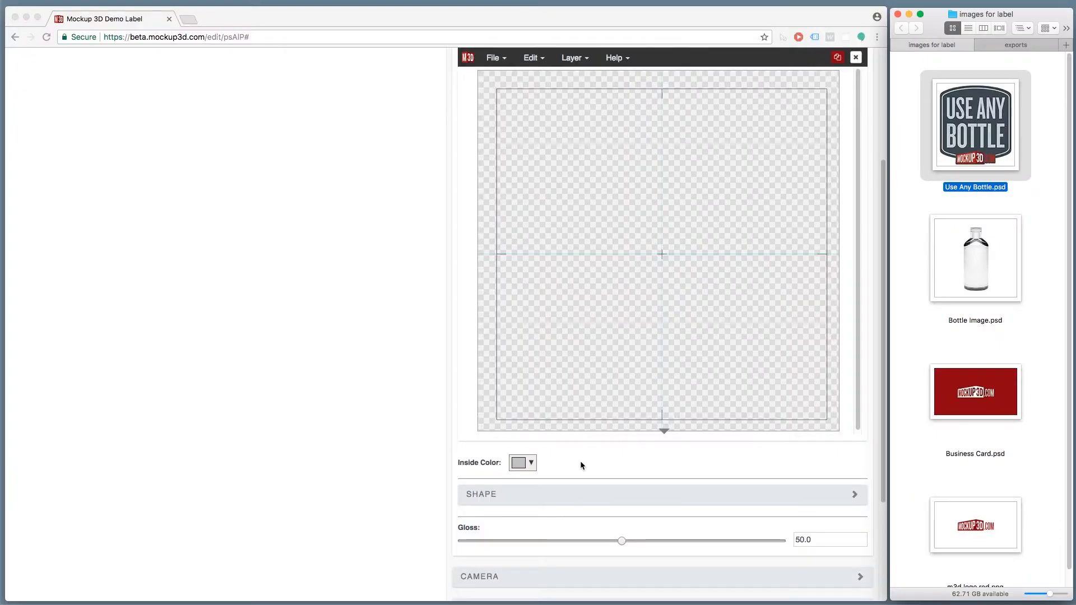
Step: Add Use Any Bottle.psd to the empty label canvas and enlarge it proportionally to about twice its size
drag(959, 119, 652, 242)
click(702, 289)
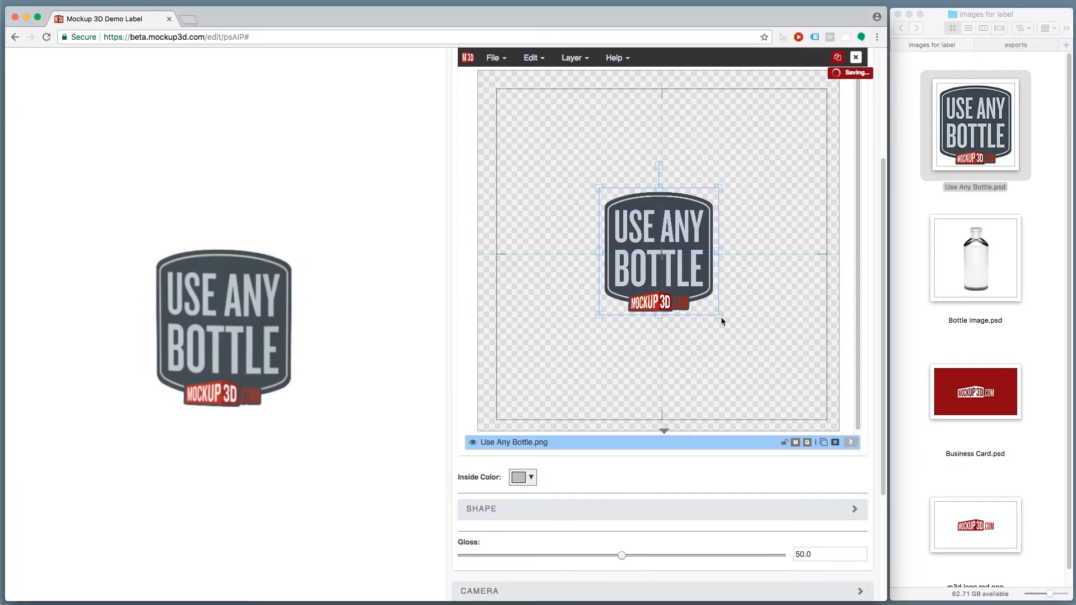
drag(718, 318, 768, 420)
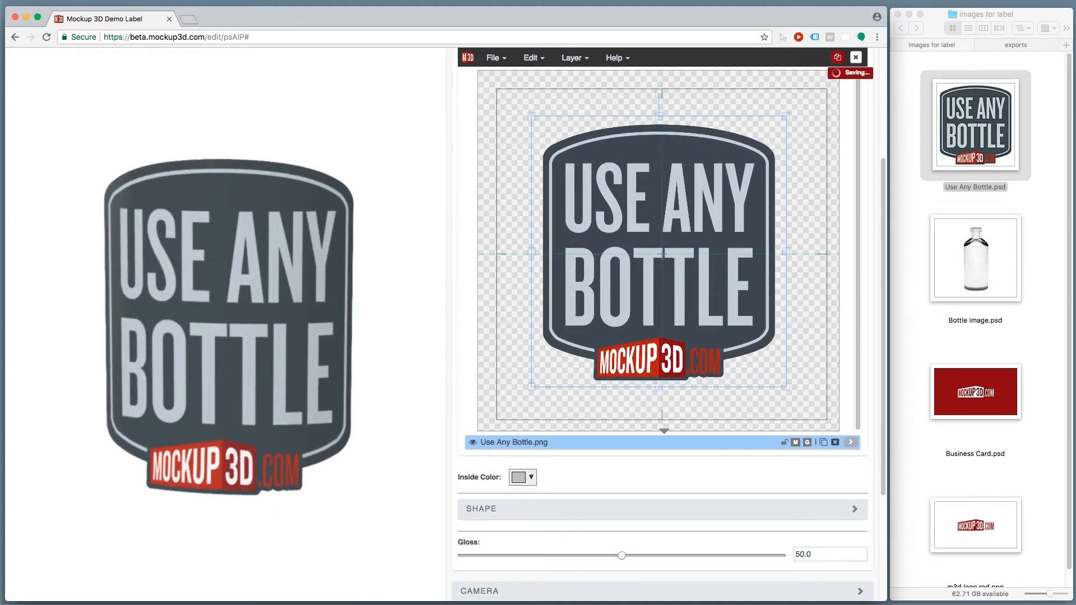
Step: Set the label's vertical bend to 21 and horizontal bend to 0, and centre the artwork on the canvas
click(516, 512)
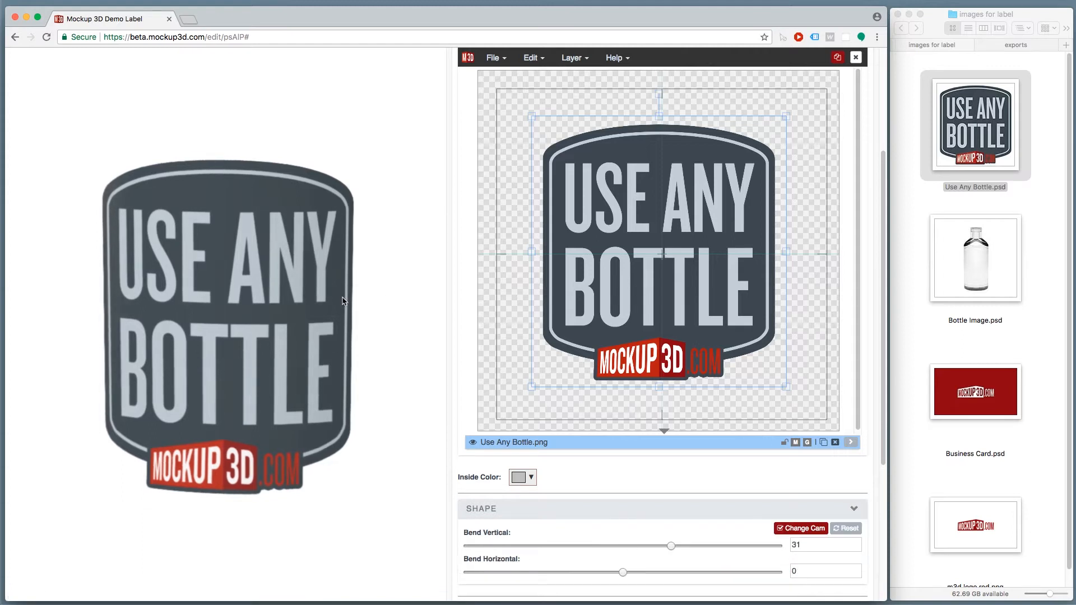
drag(674, 547, 616, 575)
click(825, 572)
text(0)
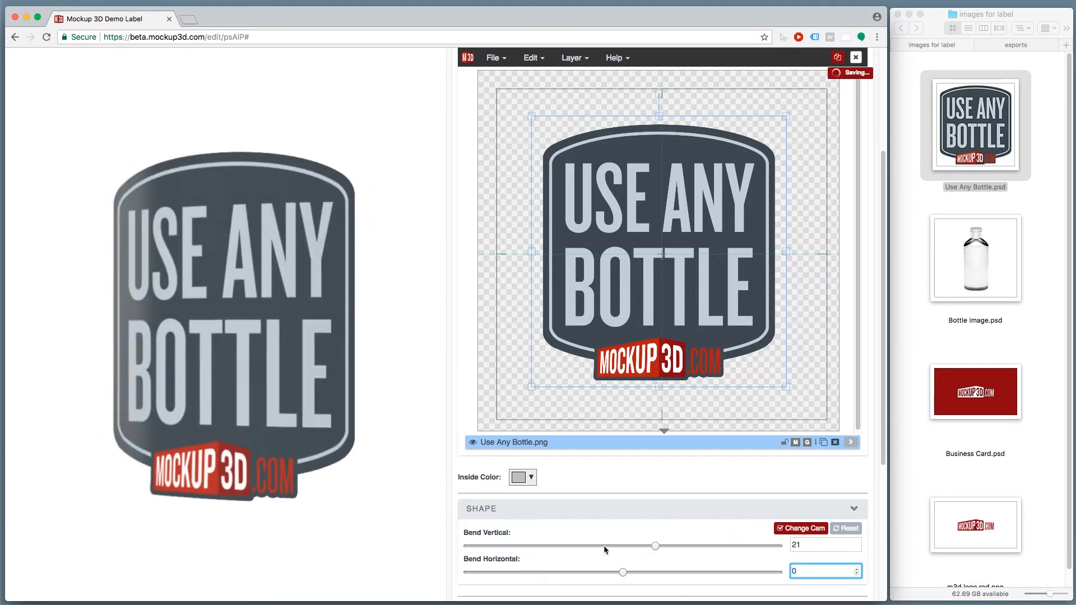
click(704, 559)
drag(354, 287, 416, 294)
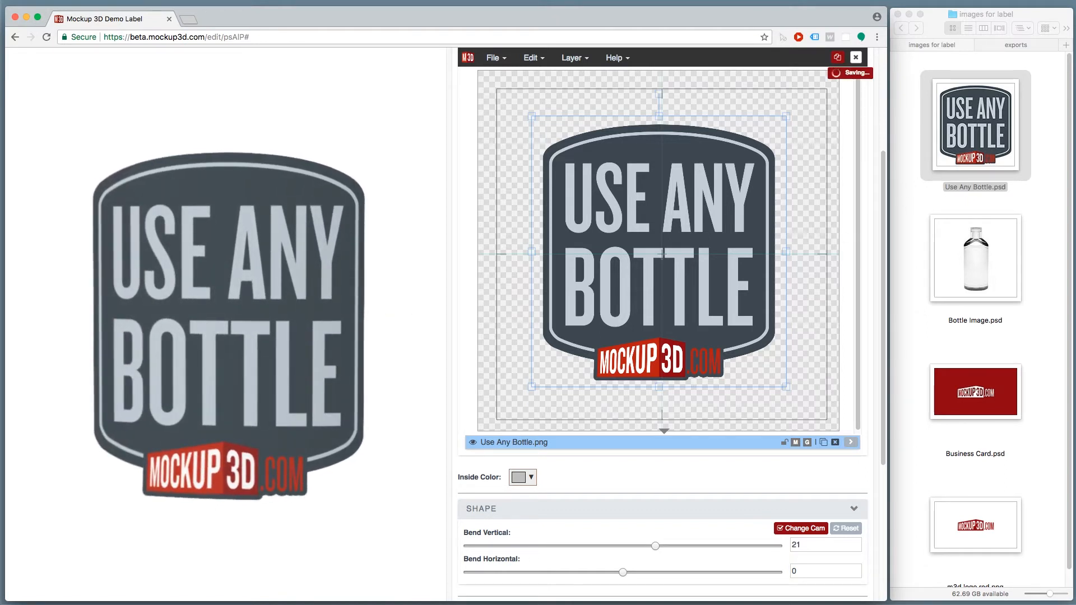
drag(729, 252, 732, 254)
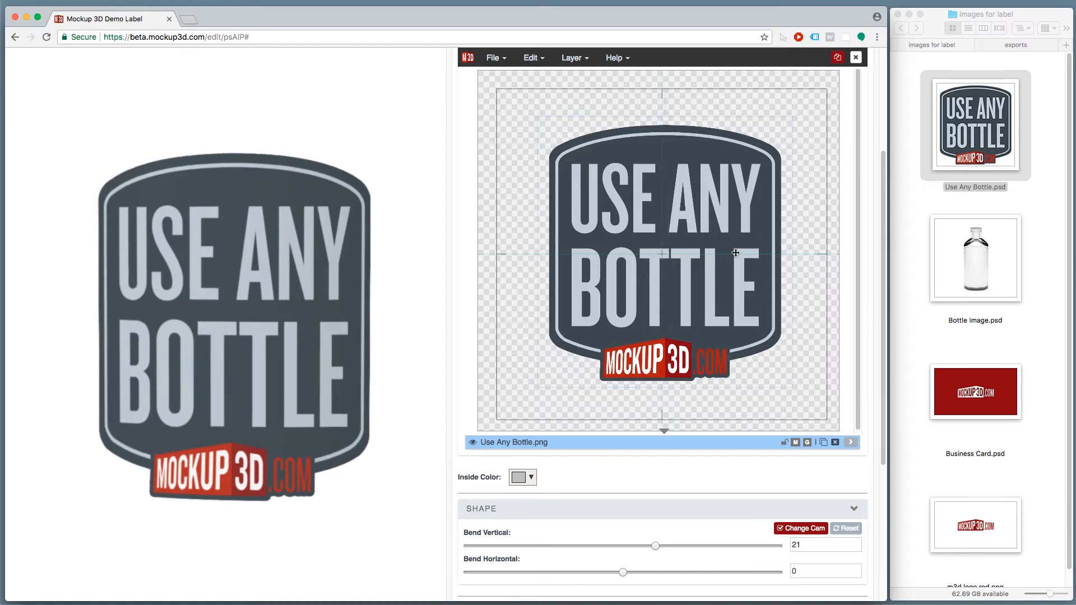
Step: Switch to Photoshop, hide the Rectangle 1 copy 3 and m3d layers of Use Any Bottle.psd, and save the file
double_click(960, 99)
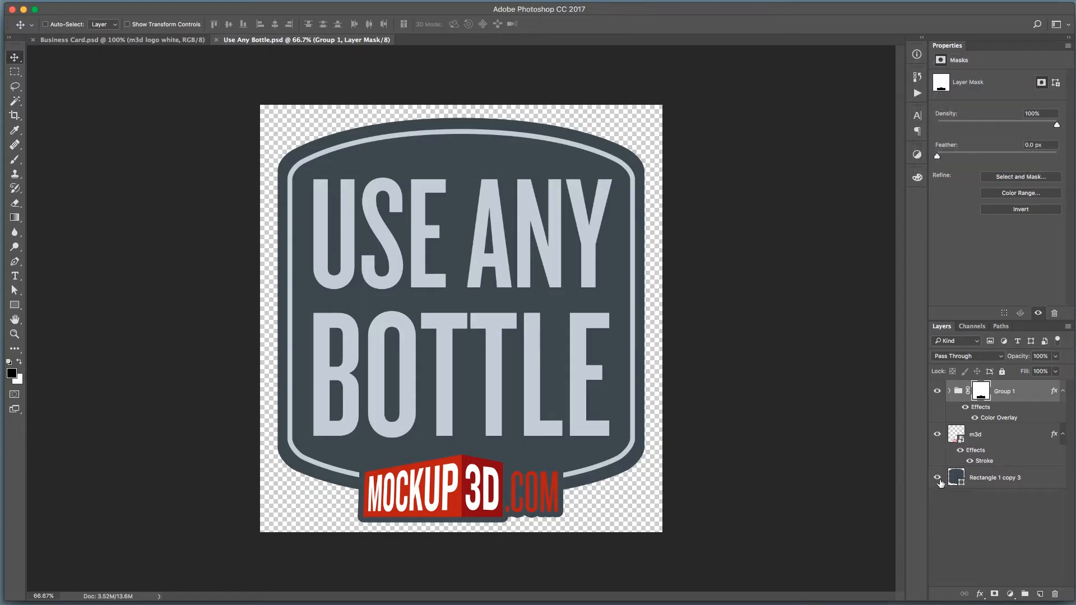
click(938, 480)
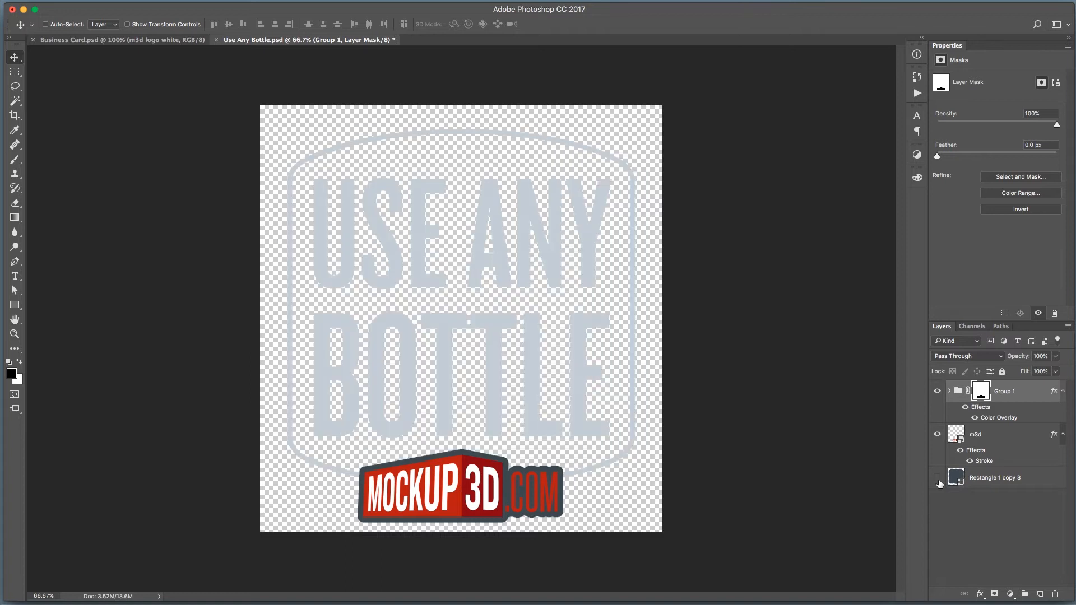
click(937, 434)
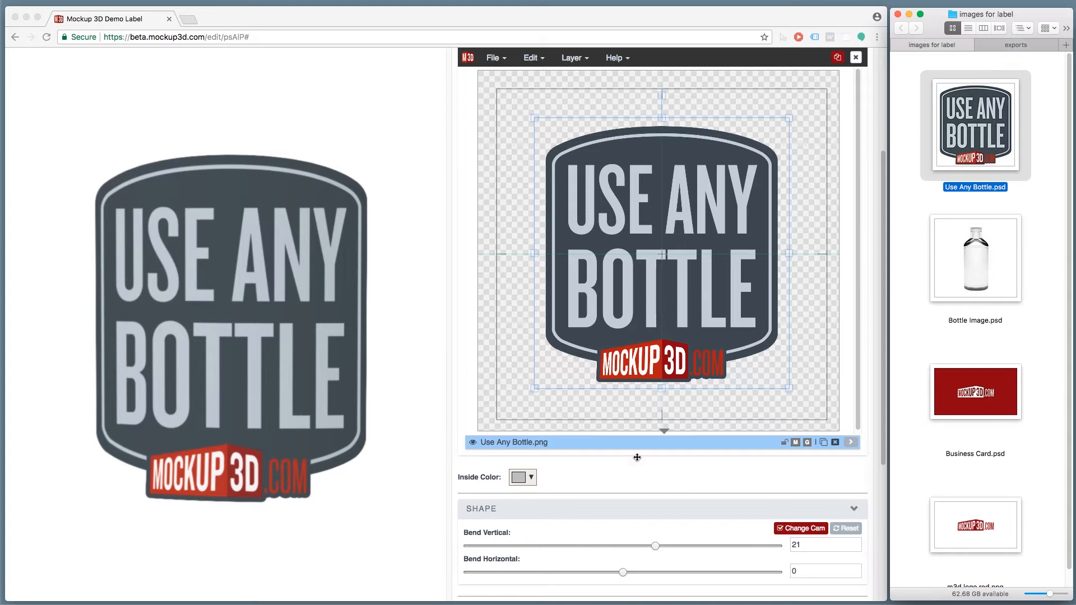
Step: Duplicate the Use Any Bottle.png layer in the mockup editor and replace the copy's image with the edited Use Any Bottle.psd
click(610, 444)
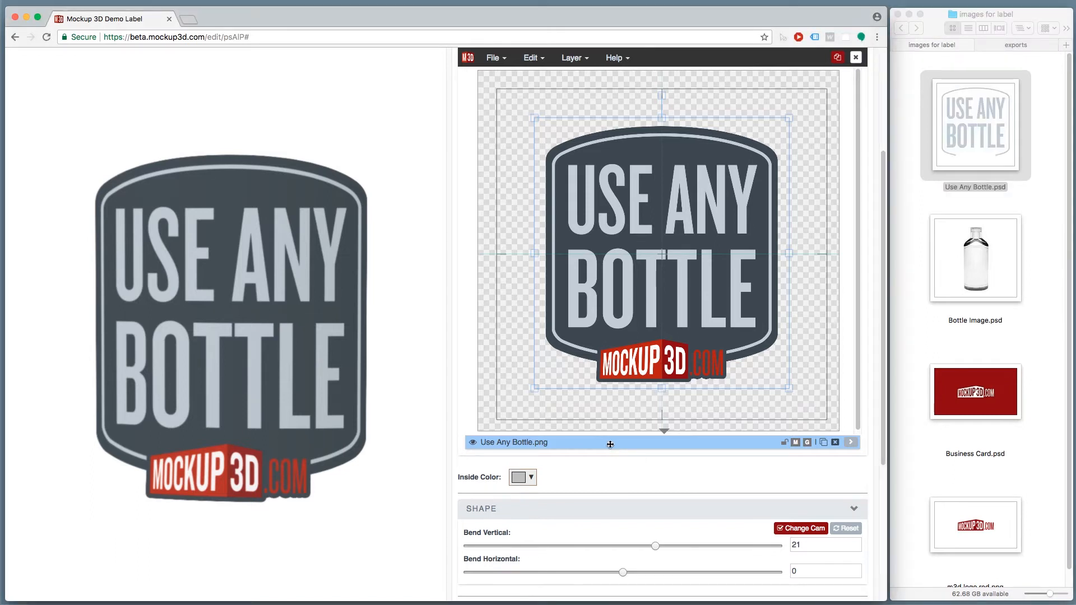
click(823, 442)
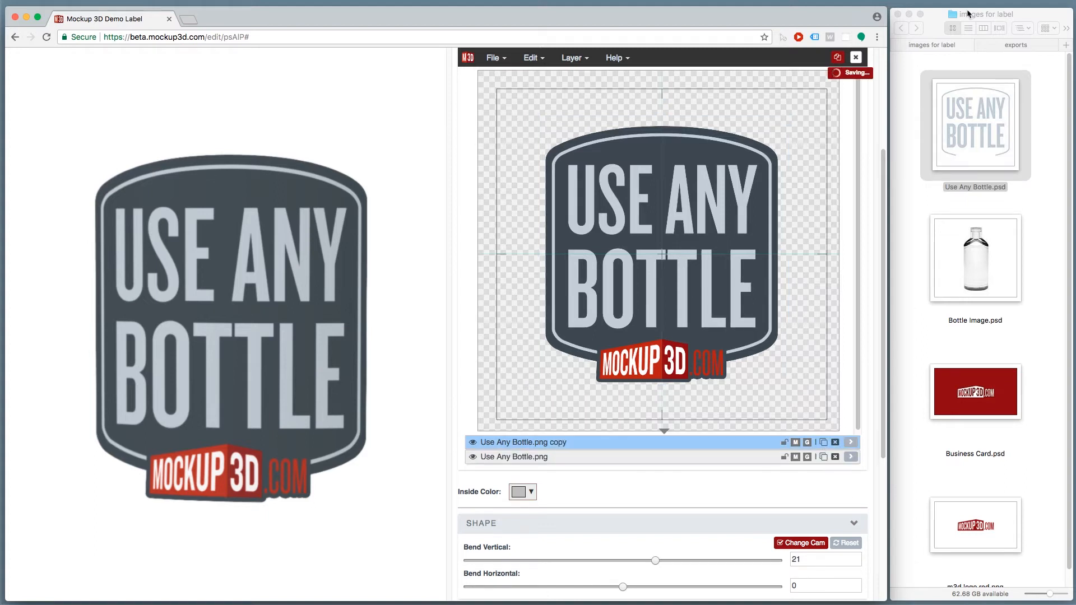
drag(968, 127, 735, 448)
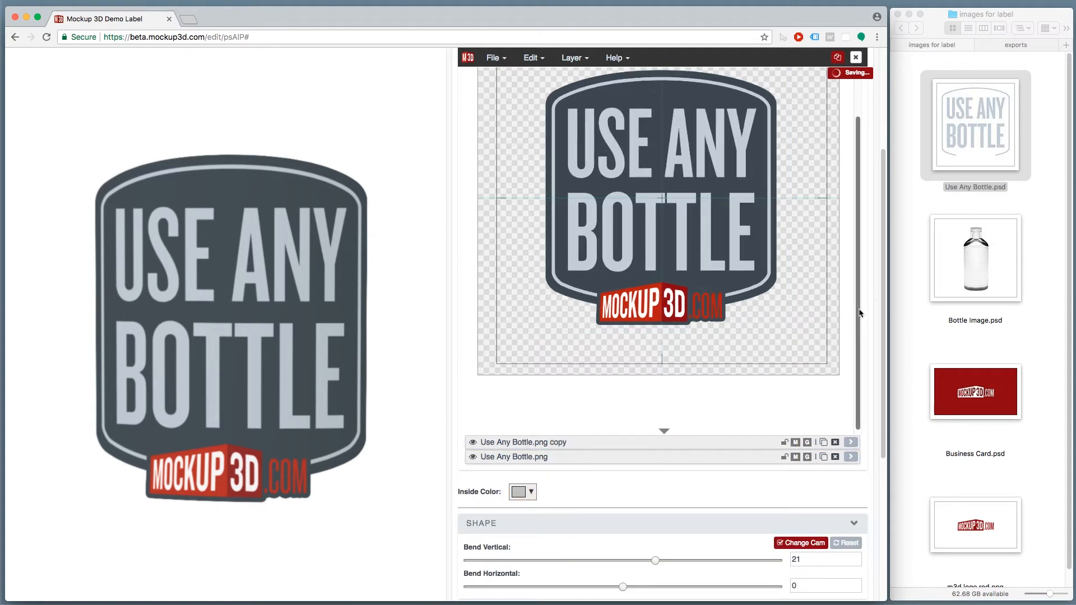
scroll(861, 313, up, 2)
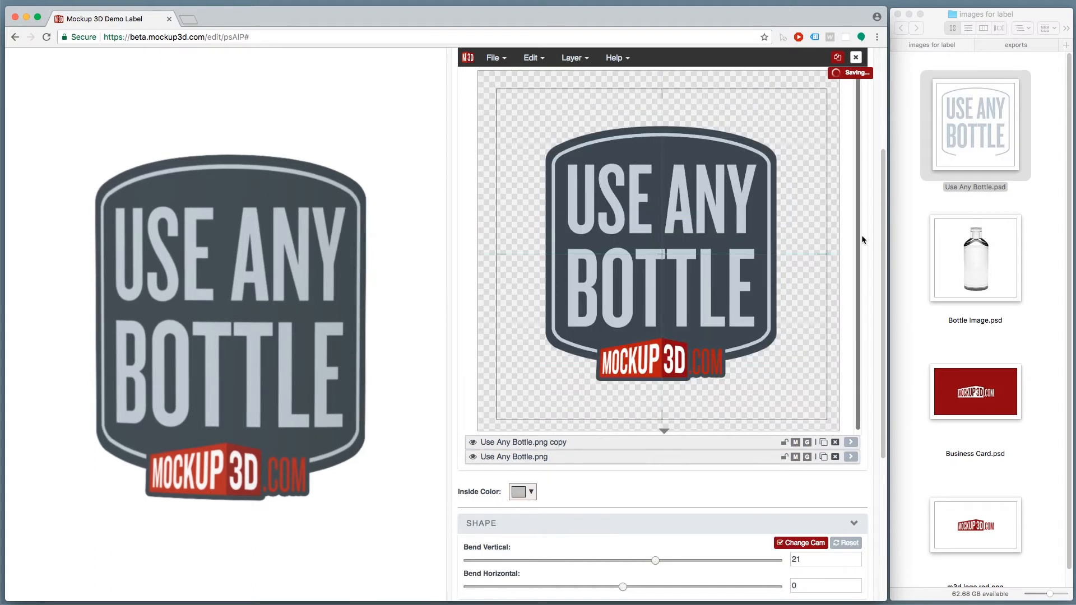
Step: Turn on the metallic option for the Use Any Bottle.png copy layer and set the label's vertical bend to 32
click(795, 443)
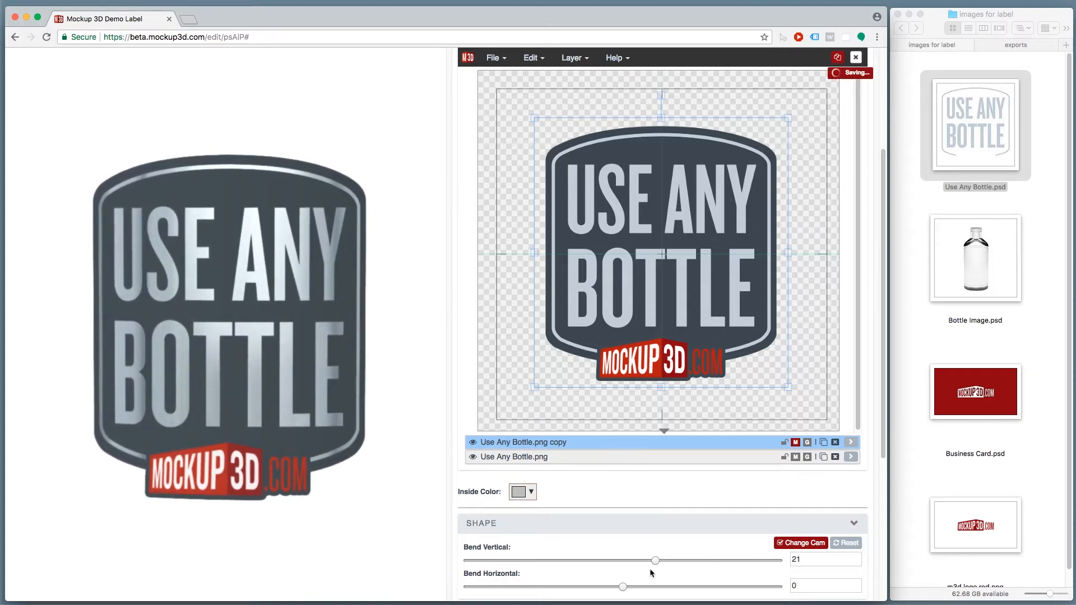
mouse_move(659, 562)
mouse_down()
mouse_move(601, 563)
mouse_move(672, 562)
mouse_up()
drag(344, 283, 321, 283)
Step: Close the image editor and add Bottle Image.psd as the scene's background image
click(964, 282)
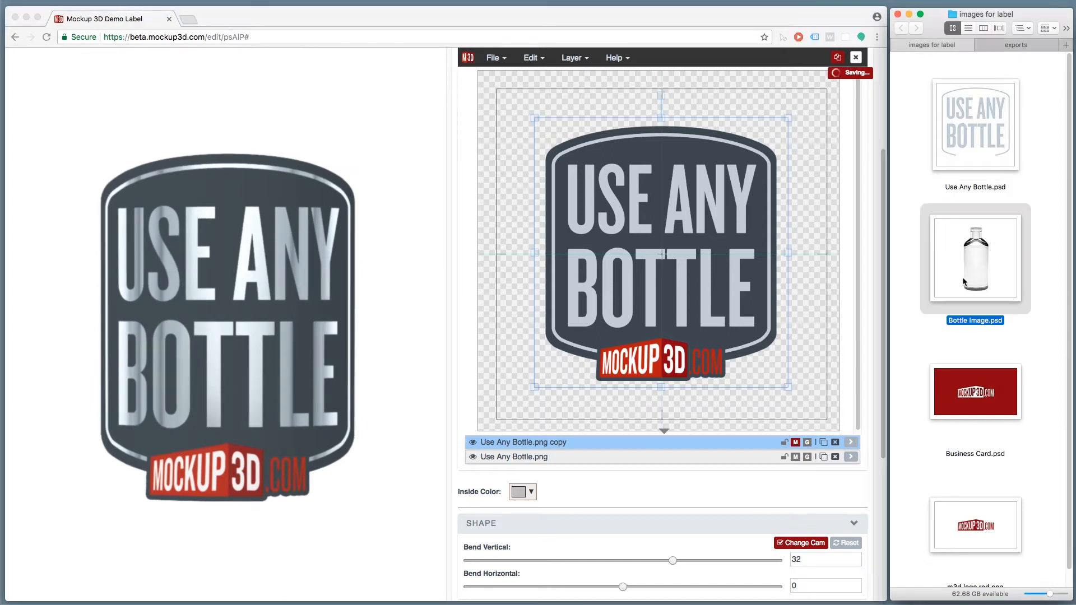
click(858, 60)
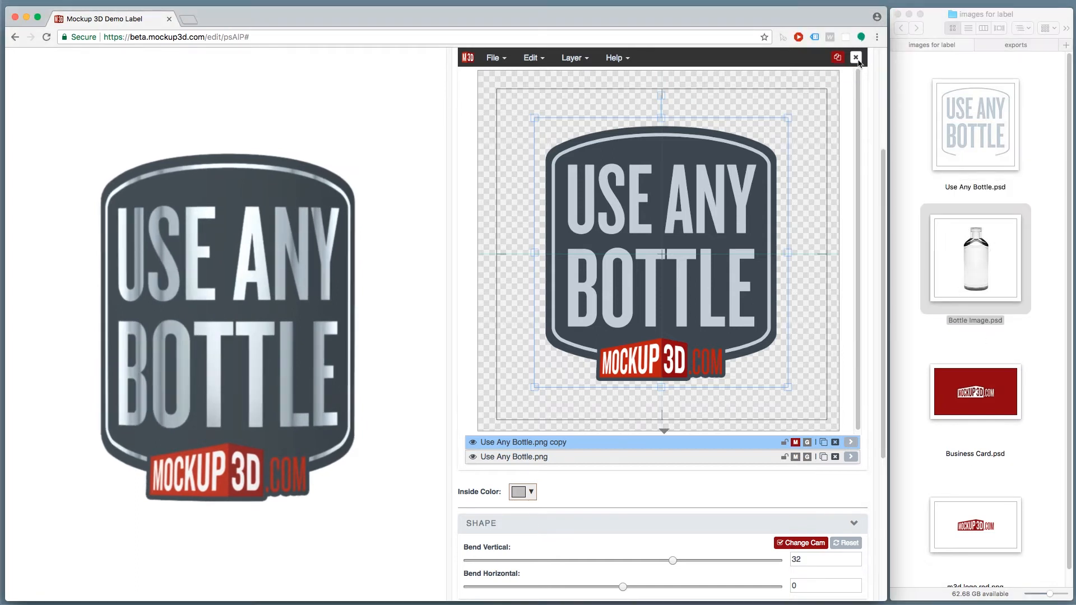
click(856, 58)
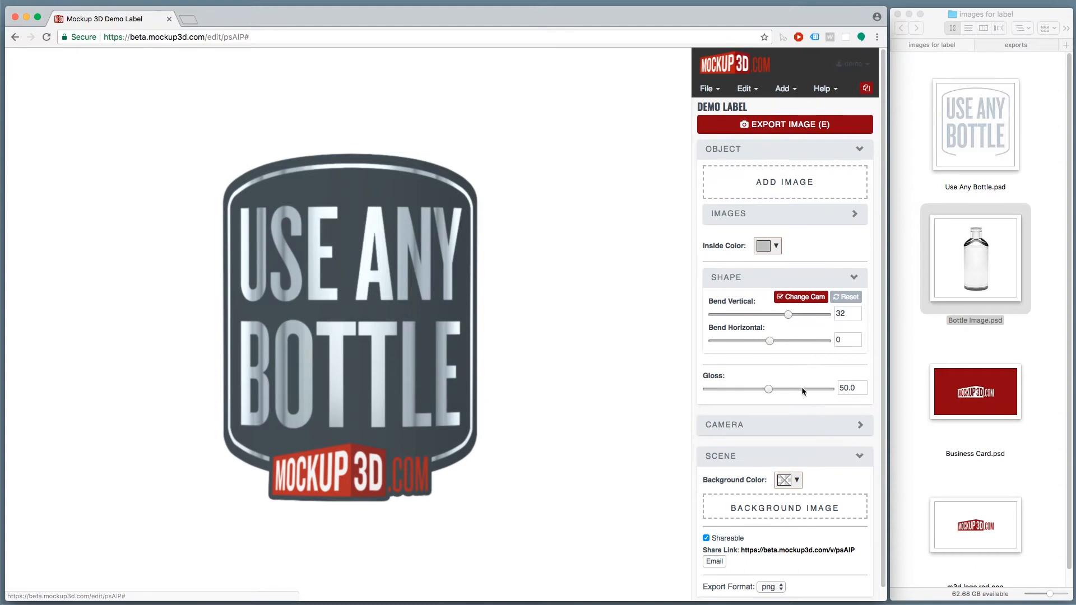
drag(956, 263, 826, 505)
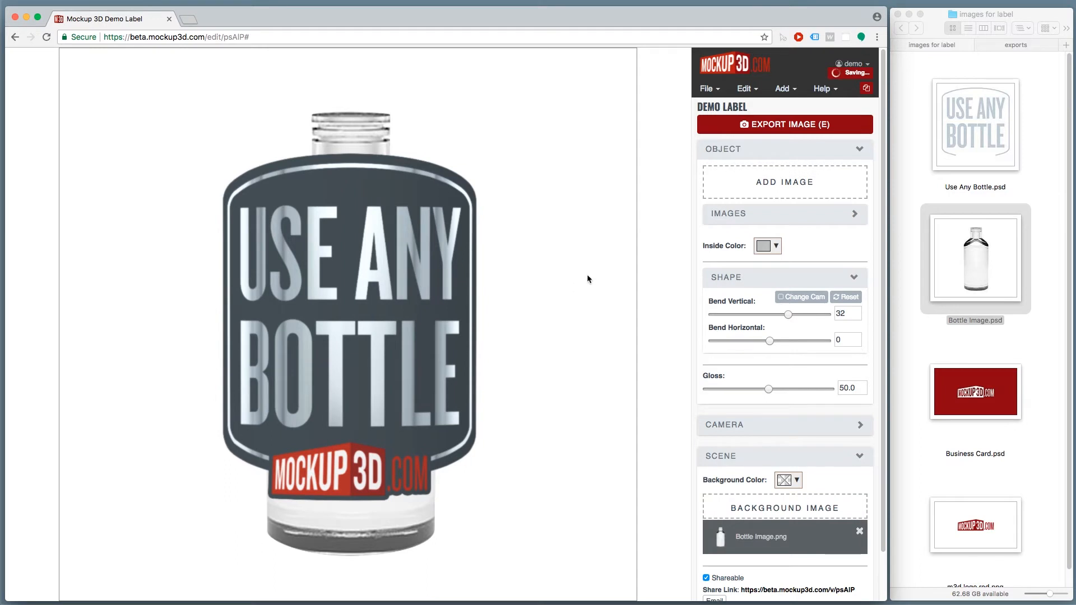
Step: Position and scale the label over the bottle's body in the background image, and set its vertical bend to 57
mouse_move(475, 342)
mouse_down()
mouse_move(271, 444)
mouse_move(474, 314)
mouse_move(485, 329)
mouse_move(472, 331)
mouse_up()
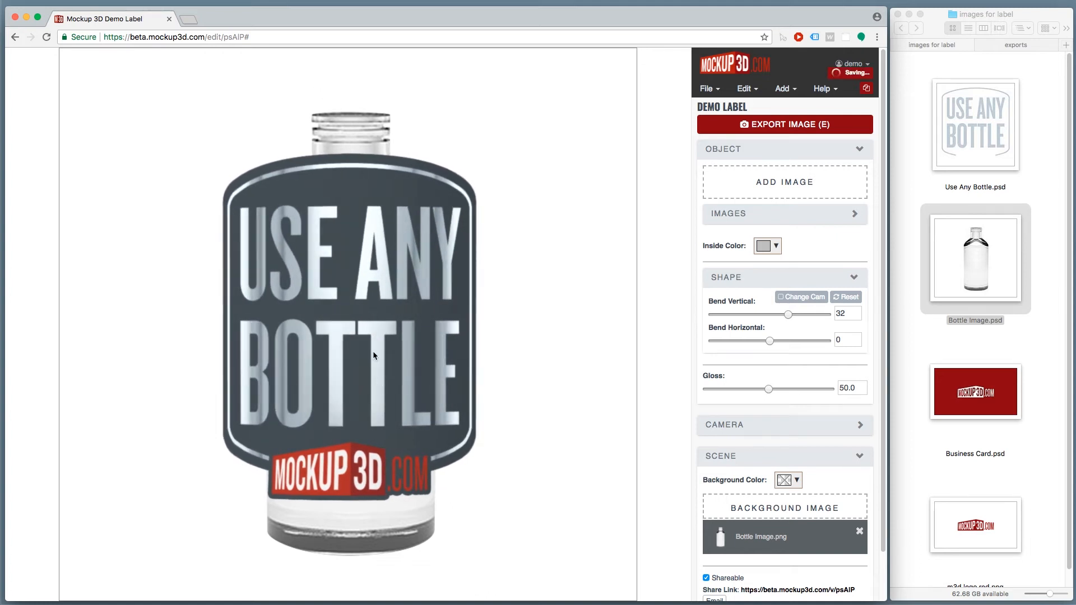
drag(373, 355, 373, 380)
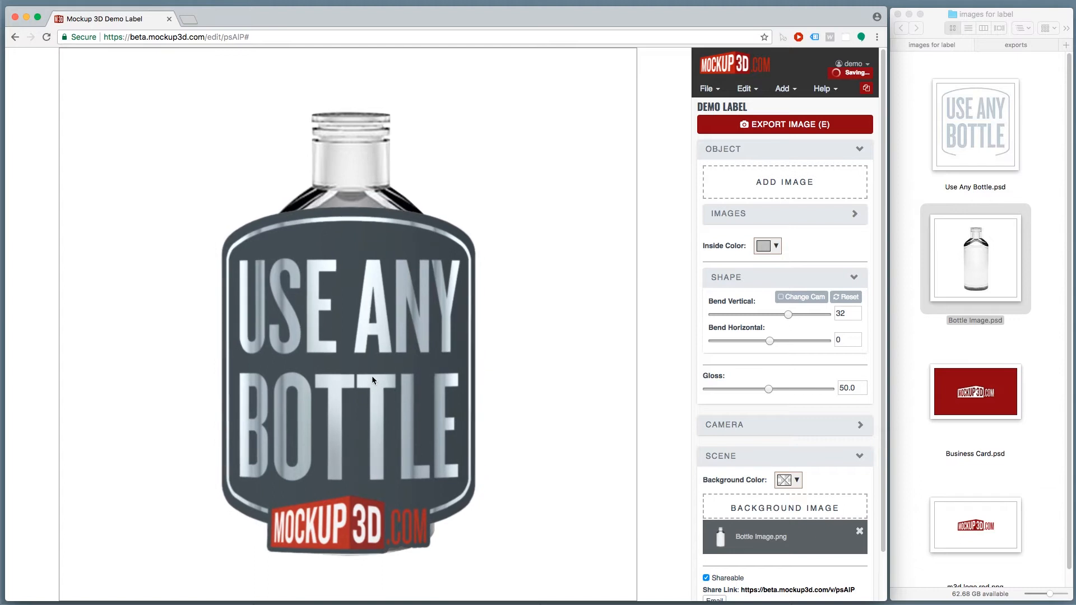
scroll(372, 379, down, 2)
scroll(372, 378, down, 3)
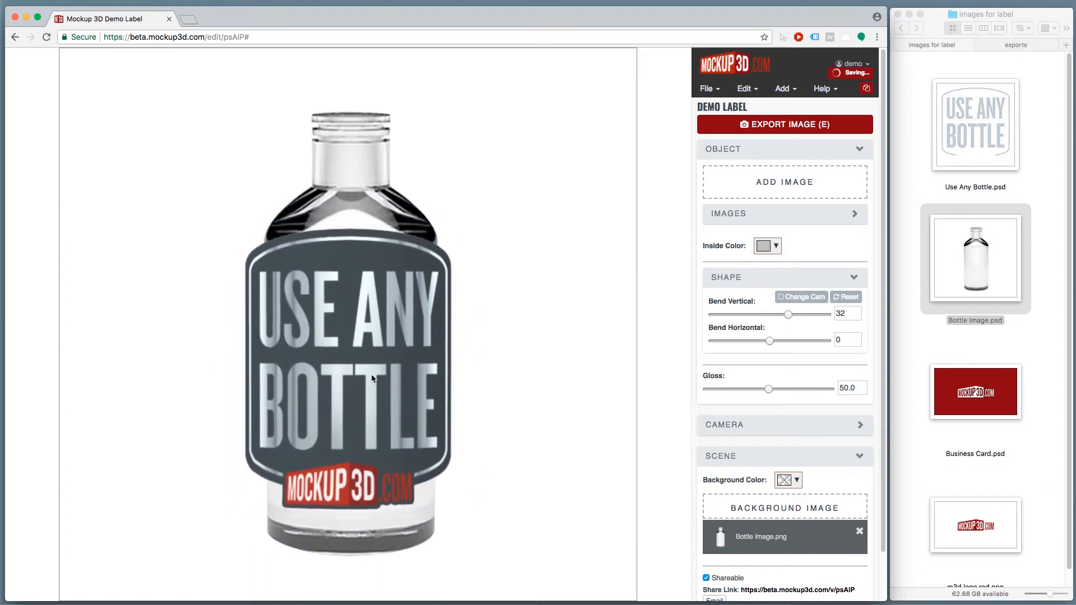
drag(351, 361, 355, 377)
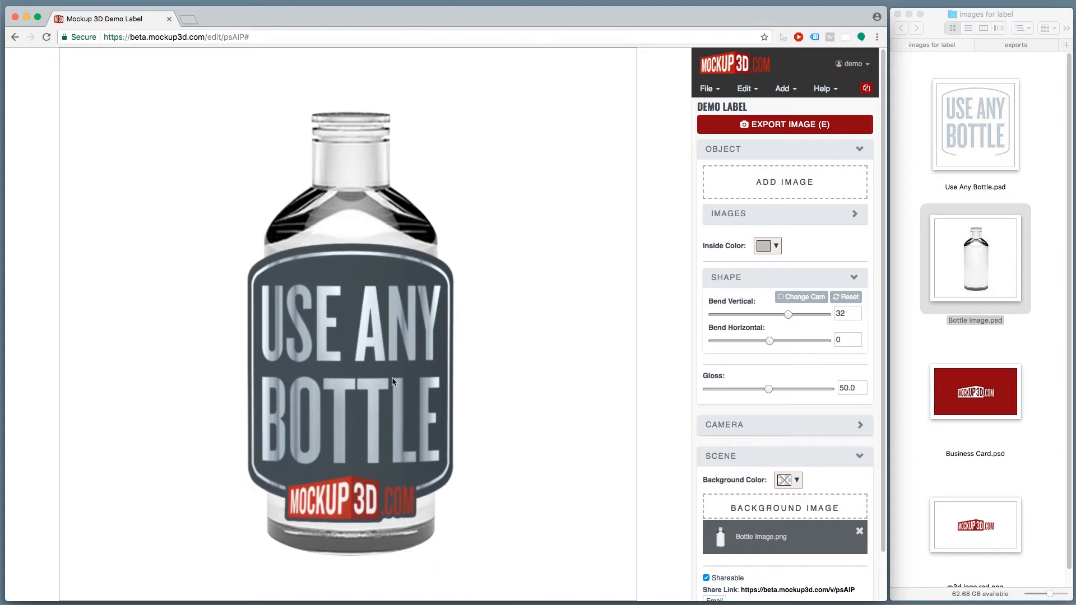
scroll(361, 376, down, 3)
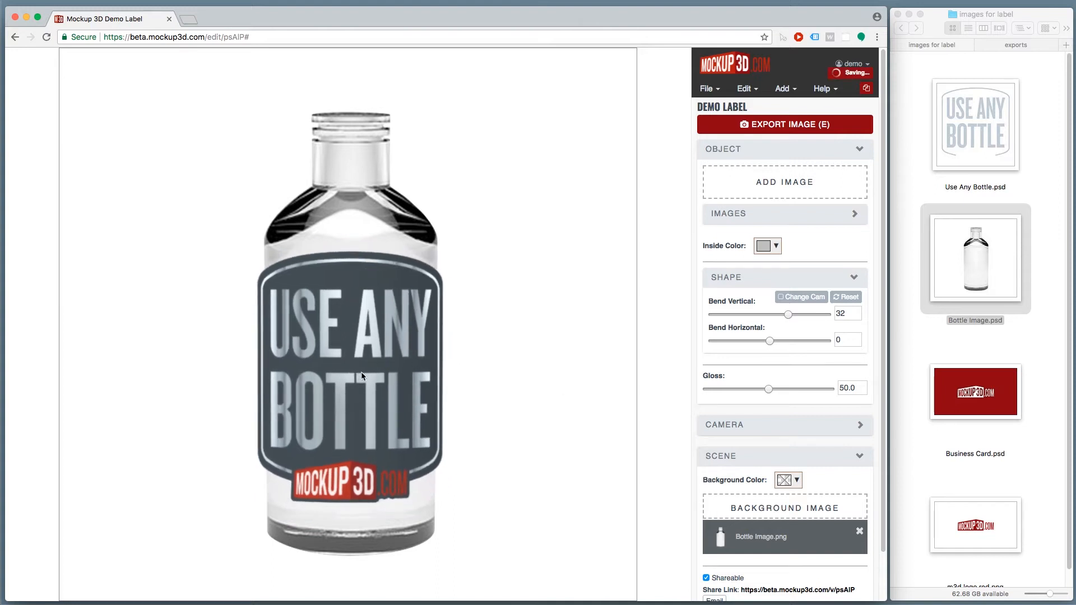
scroll(361, 376, up, 3)
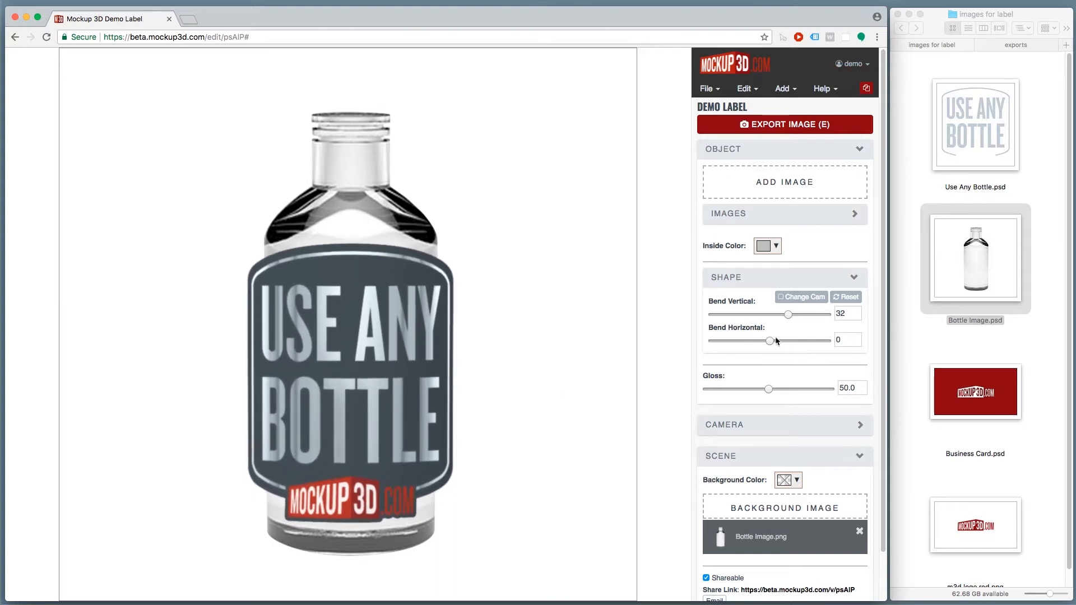
drag(789, 315, 802, 316)
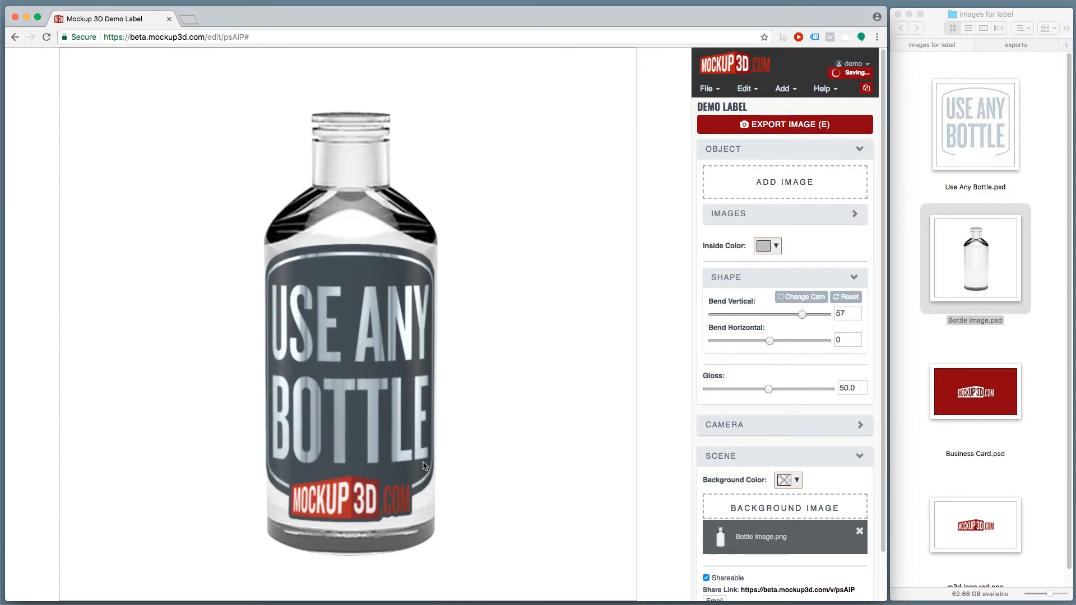
drag(423, 462, 426, 461)
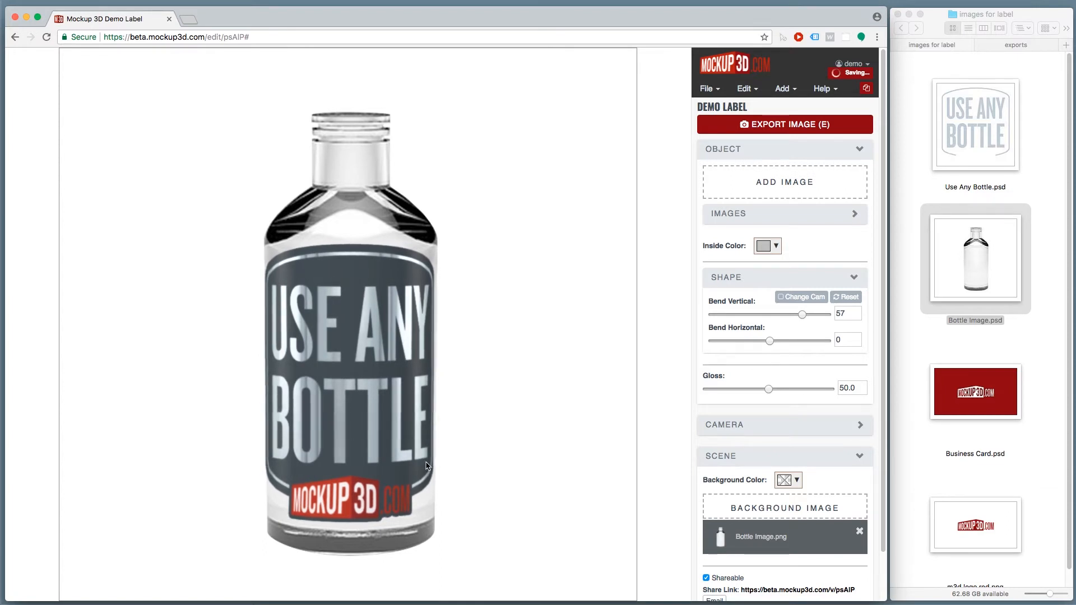
Step: Set the camera distance to 41.9, focal length to 48.4 and height to 7.43, and slightly rotate the label to match the bottle's perspective
click(765, 430)
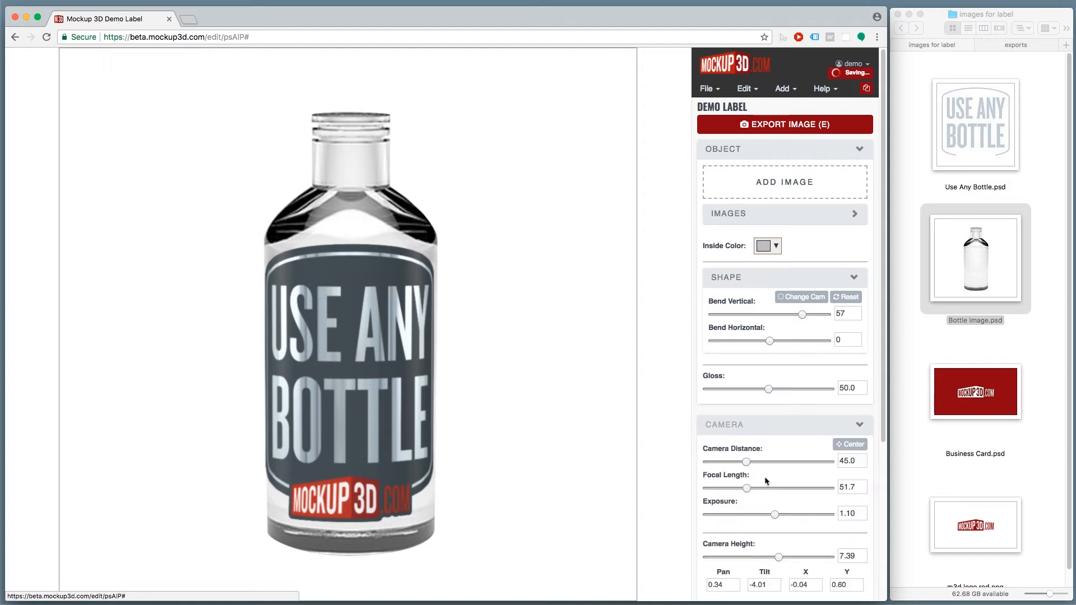
drag(747, 460, 745, 460)
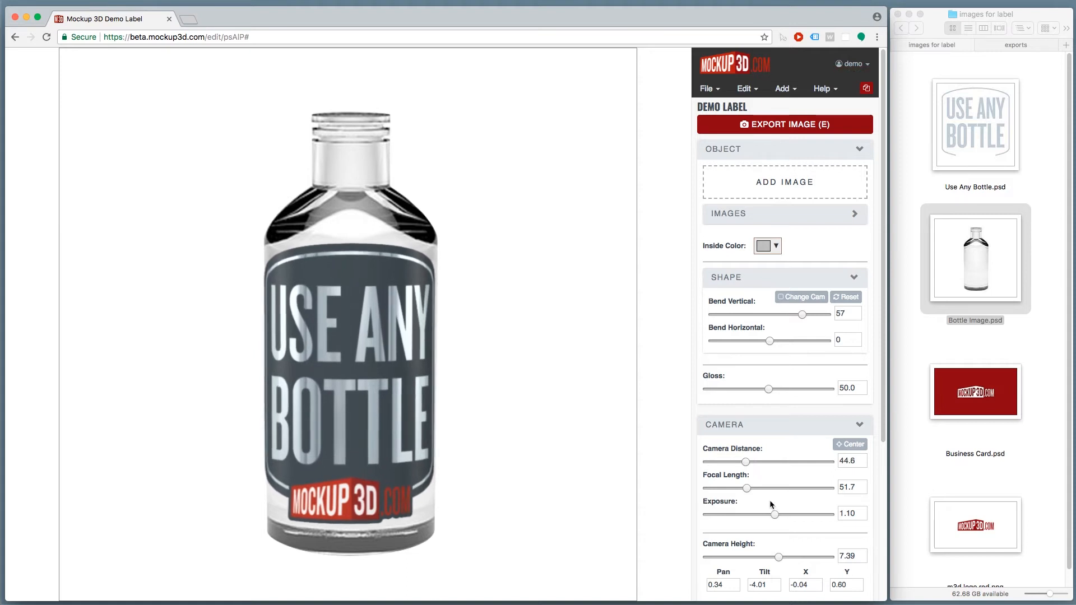
mouse_move(749, 488)
mouse_down()
mouse_move(759, 489)
mouse_move(746, 489)
mouse_up()
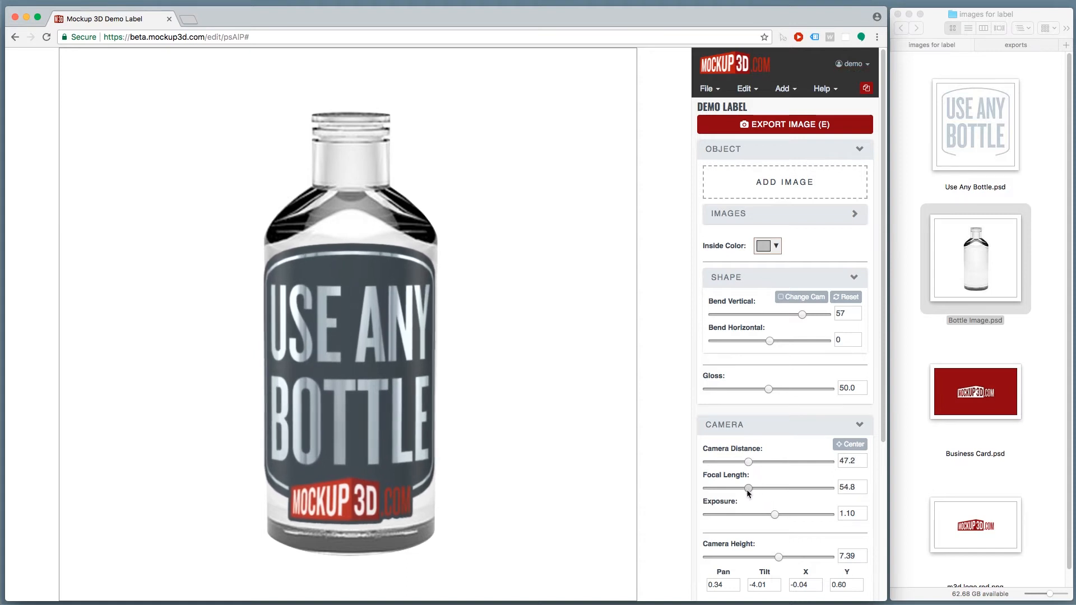
drag(312, 371, 646, 427)
mouse_move(746, 488)
mouse_down()
mouse_move(818, 488)
mouse_move(670, 486)
mouse_move(757, 488)
mouse_move(743, 488)
mouse_up()
drag(611, 418, 399, 386)
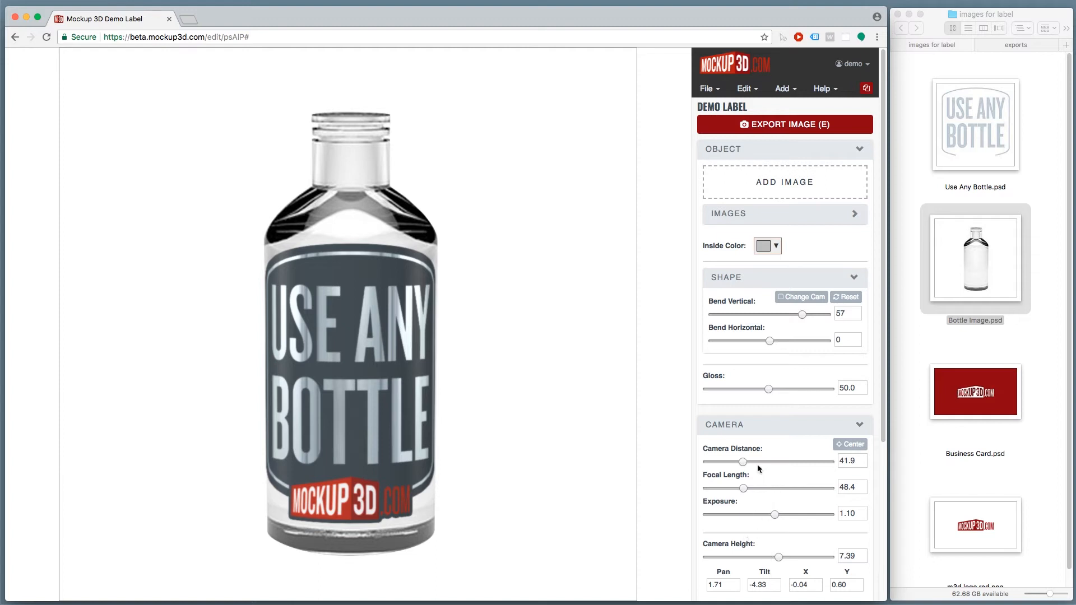
drag(775, 557, 779, 557)
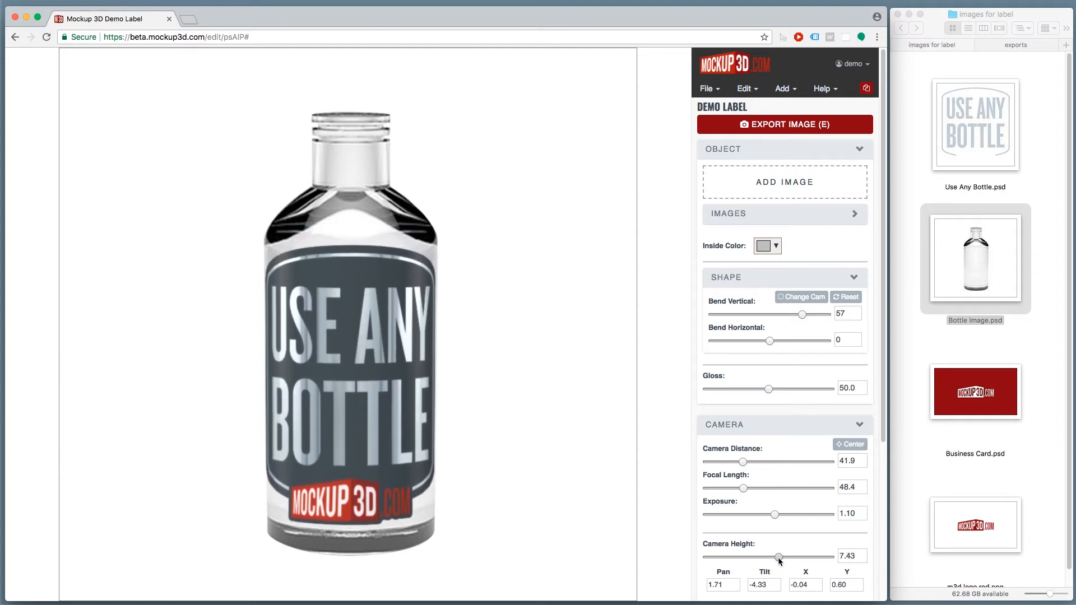
Step: Open the image editor, move the Use Any Bottle.png and Use Any Bottle.png copy layers slightly up together, and close the editor
click(727, 219)
scroll(722, 221, down, 3)
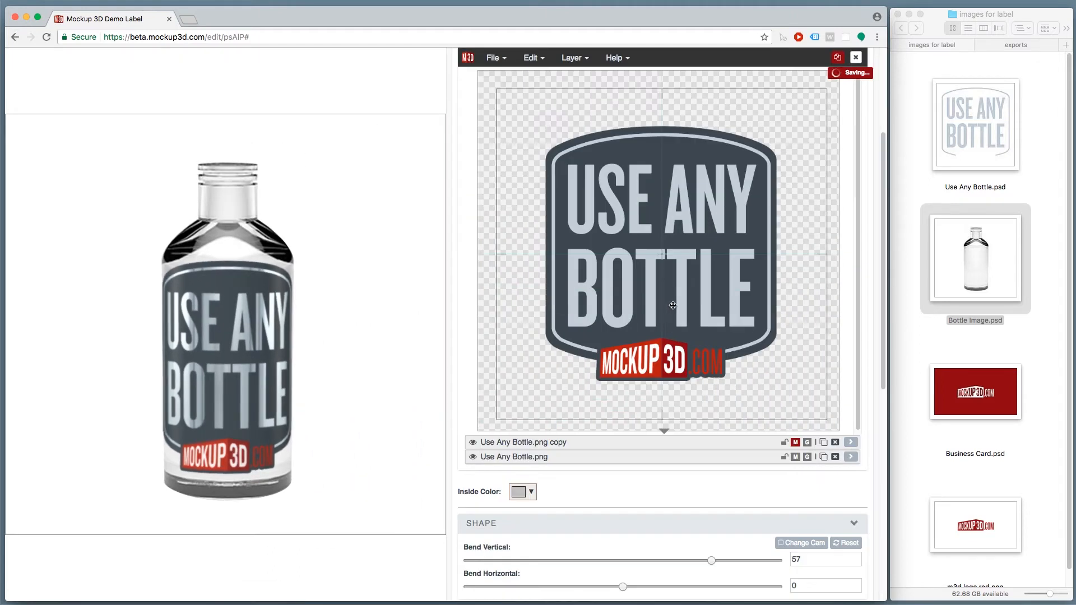
click(666, 348)
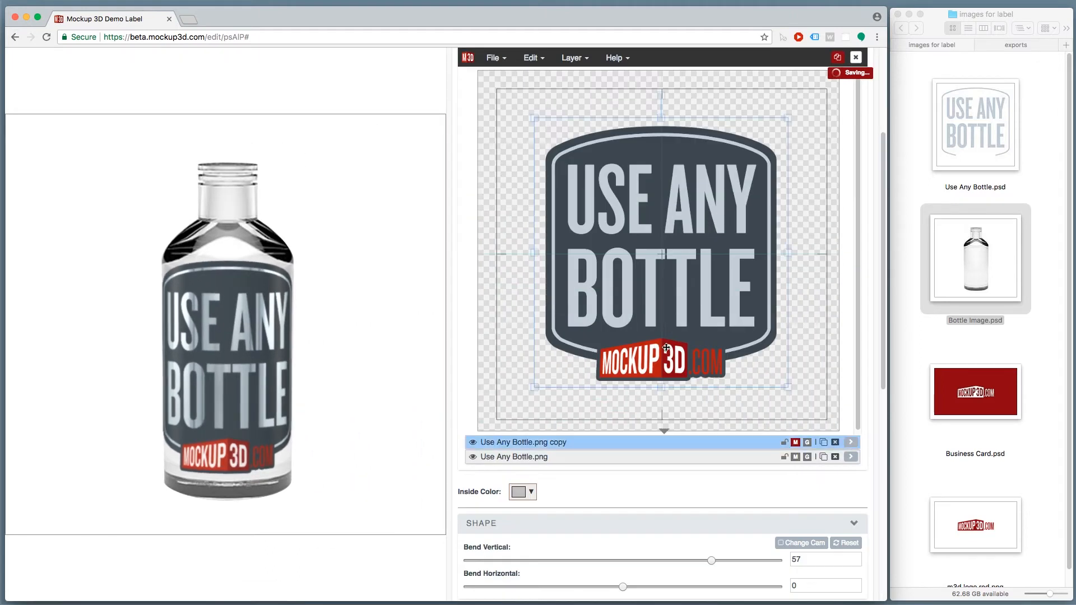
shift+click(651, 456)
drag(667, 281, 666, 279)
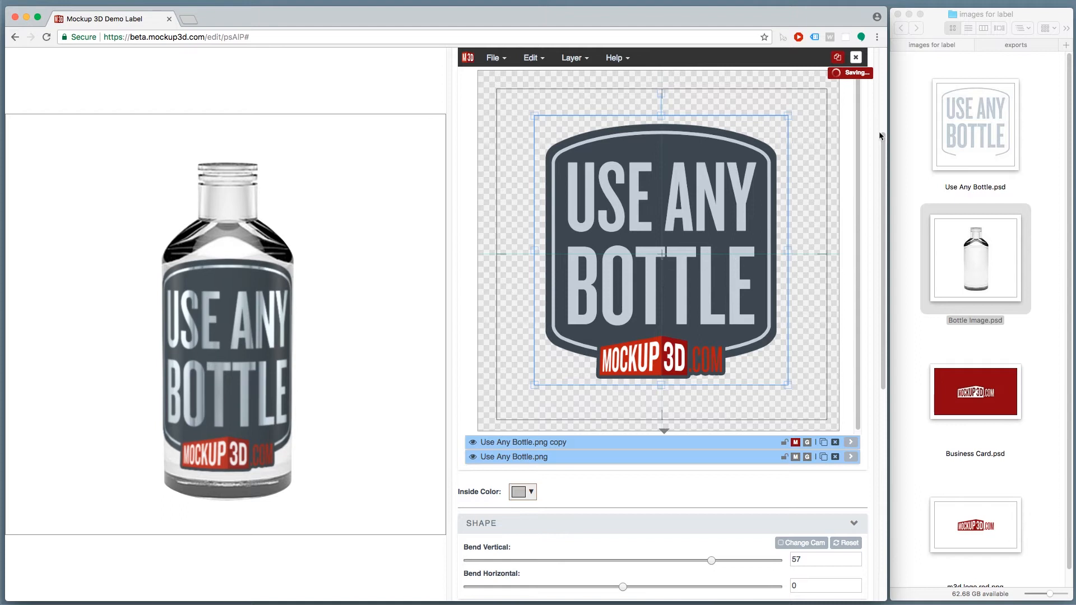
click(856, 58)
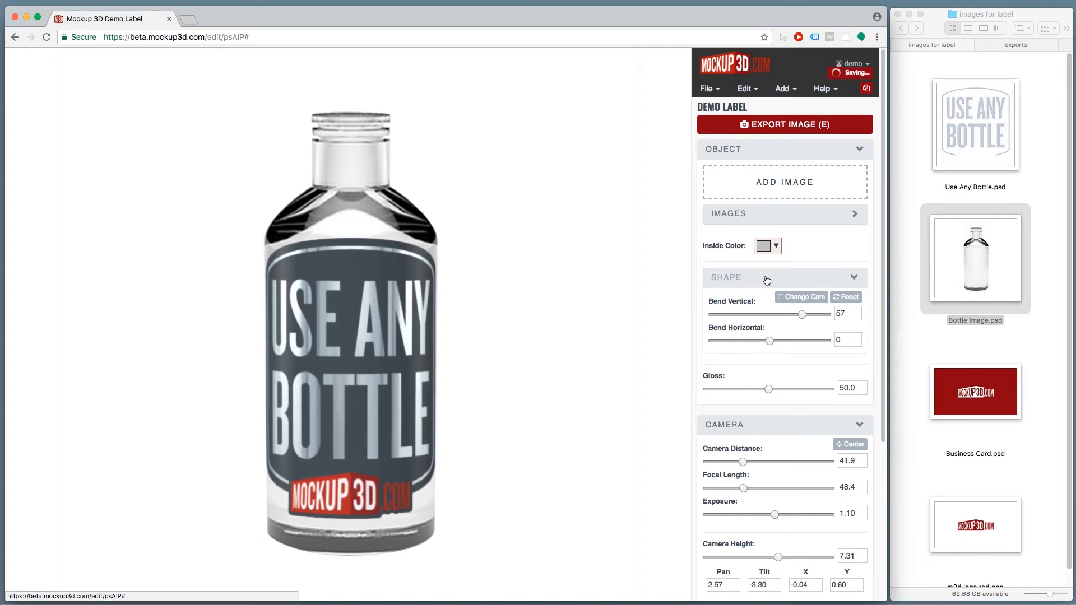
Step: Export the scene to the exports folder as Demo Label.png, and again in jpeg format as Demo Label.jpg
click(760, 126)
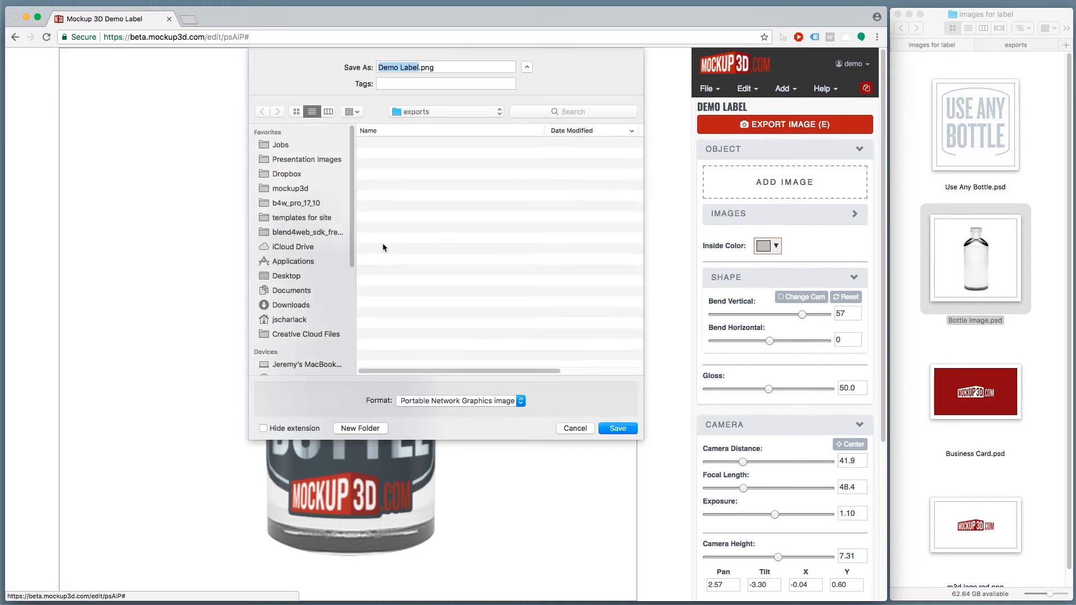
click(618, 428)
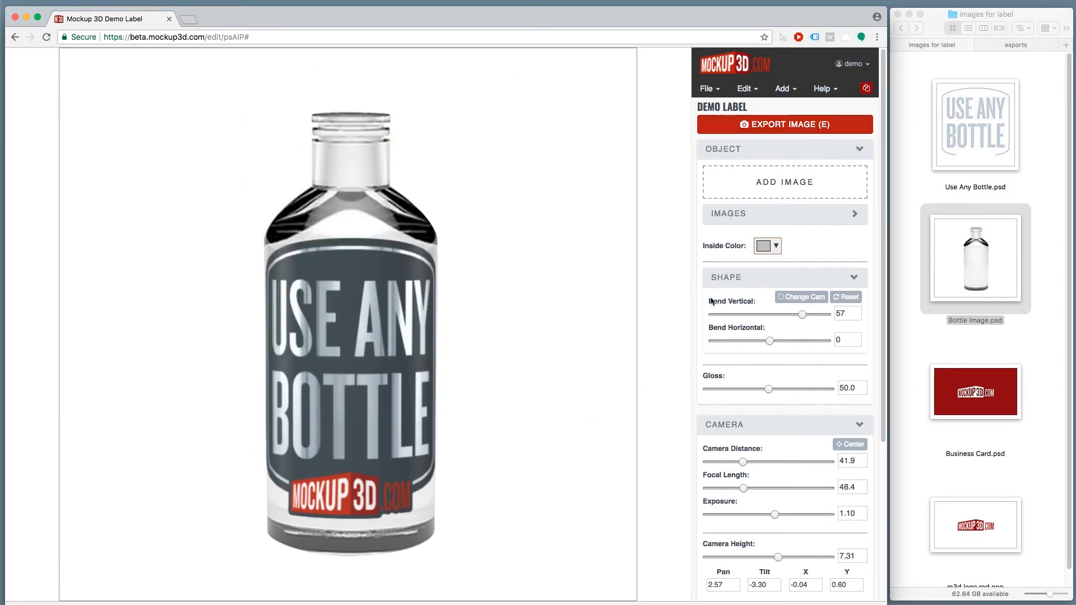
scroll(878, 374, down, 5)
scroll(877, 375, down, 3)
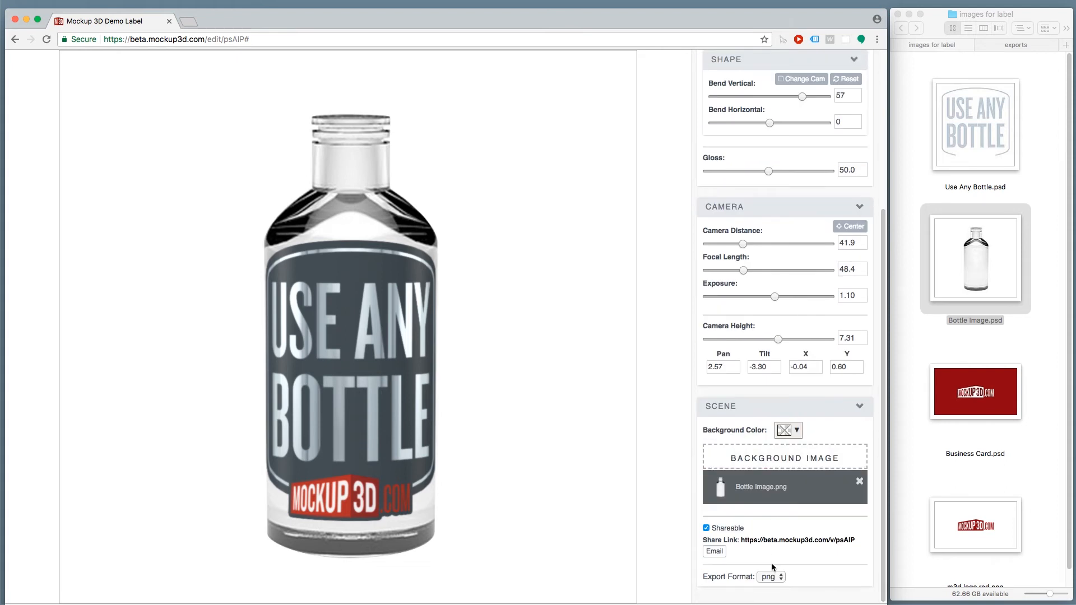
click(771, 577)
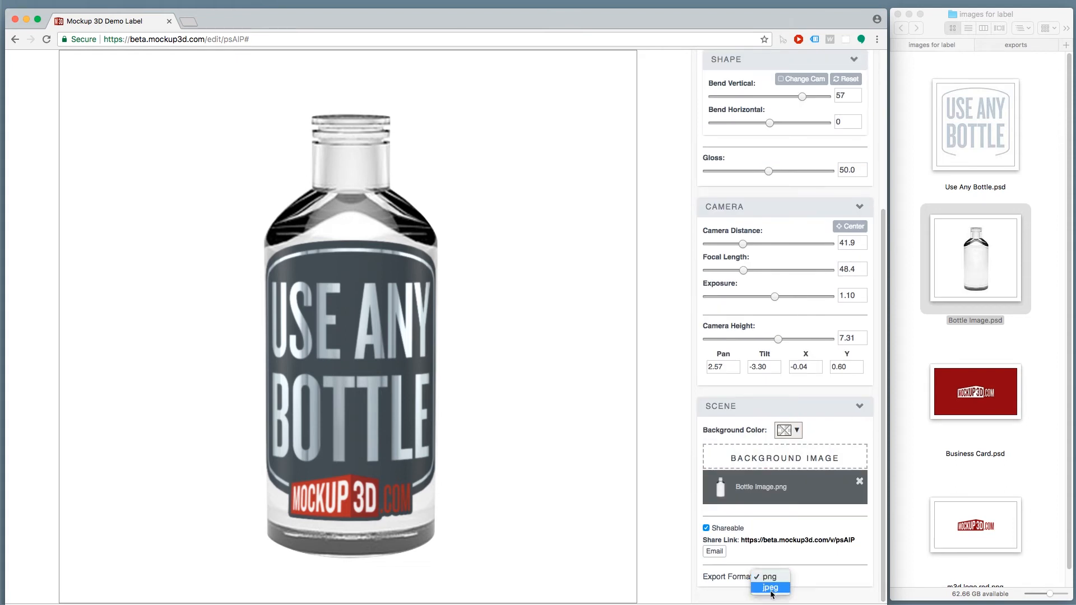
click(770, 589)
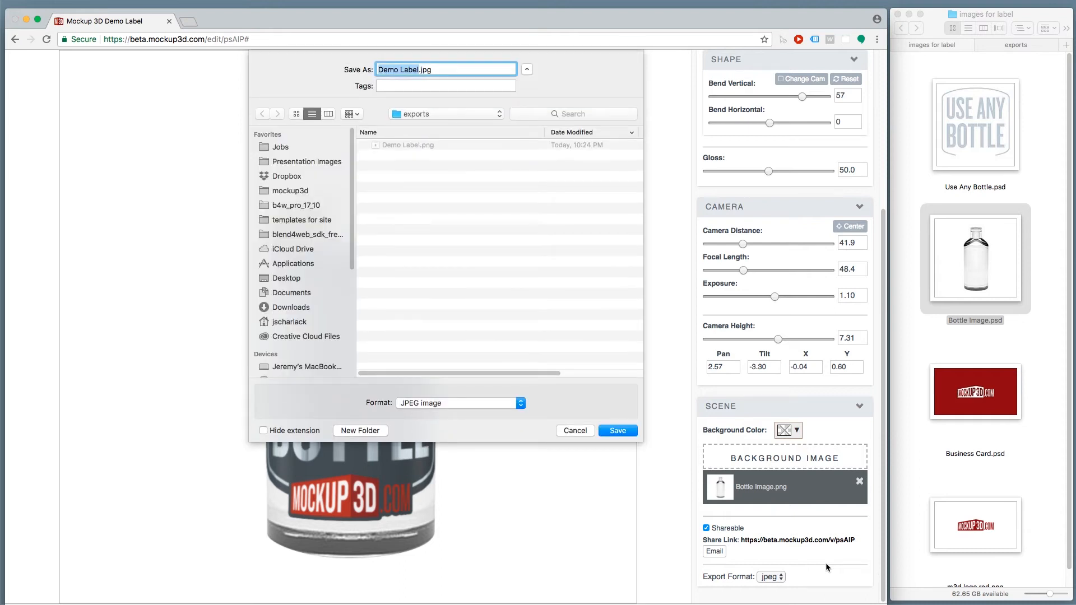
key(Return)
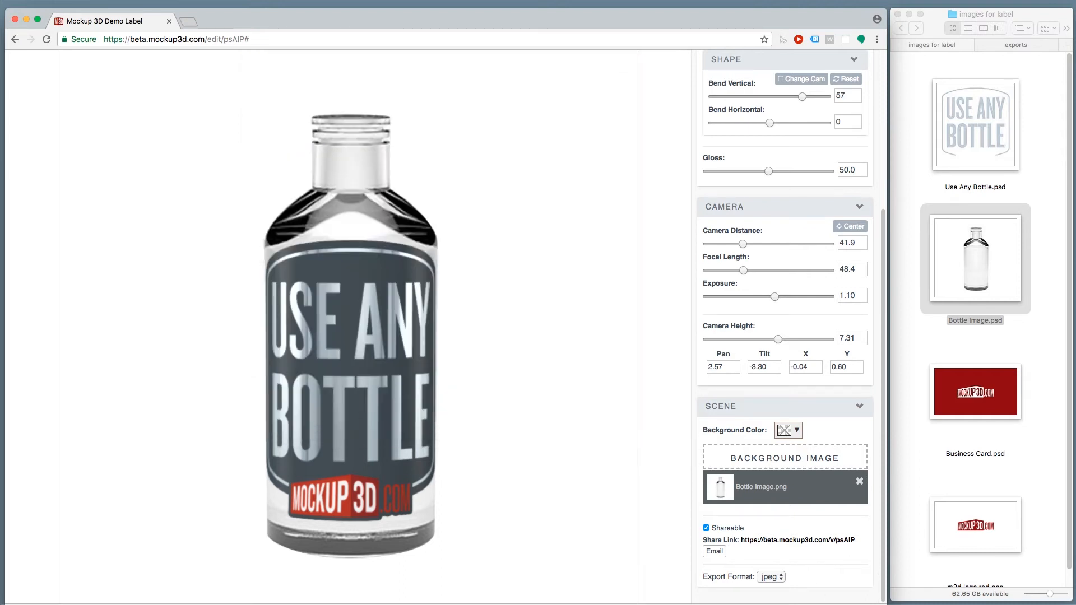
Step: Open Demo Label.jpg from the exports folder in Photoshop to inspect the result, and return to the mockup editor
click(1015, 44)
double_click(967, 212)
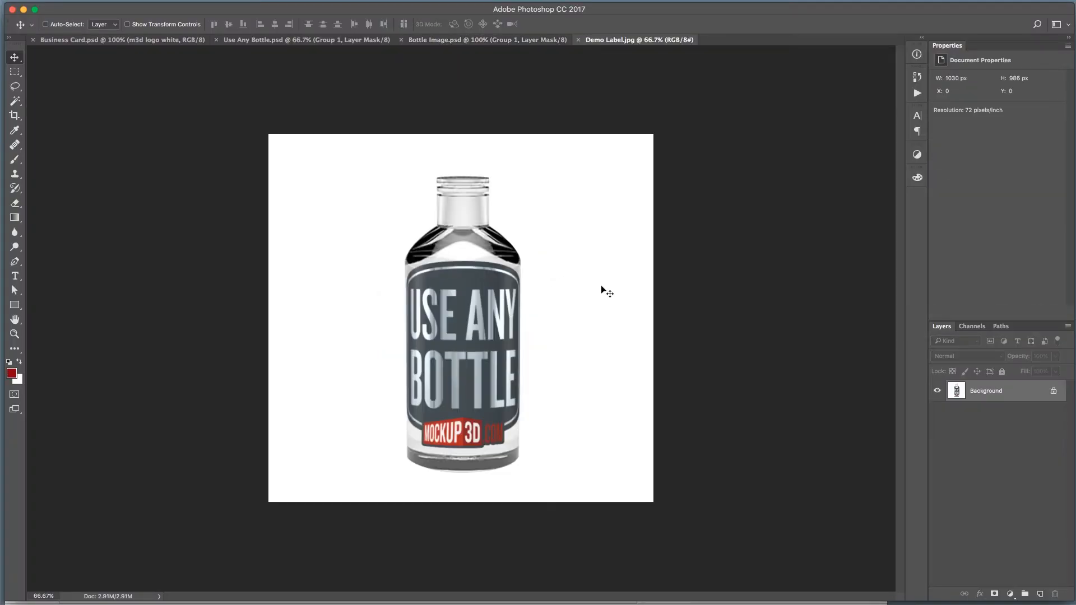
key(super+h)
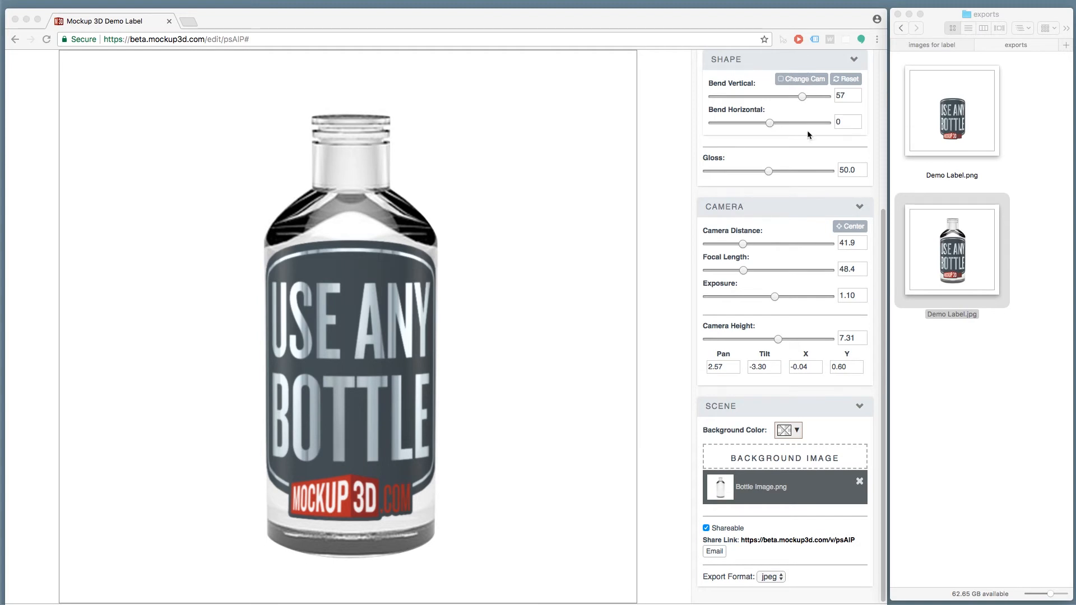
click(806, 144)
Step: Return to the dashboard and create a new scene named Demo Business Card from the featured Label model
scroll(884, 218, up, 5)
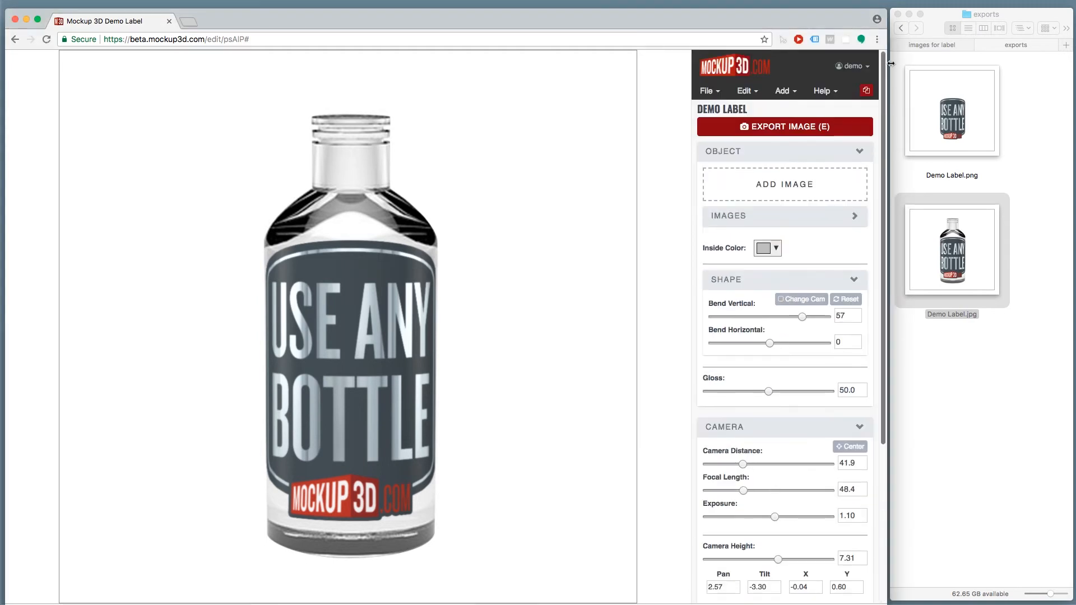
click(760, 75)
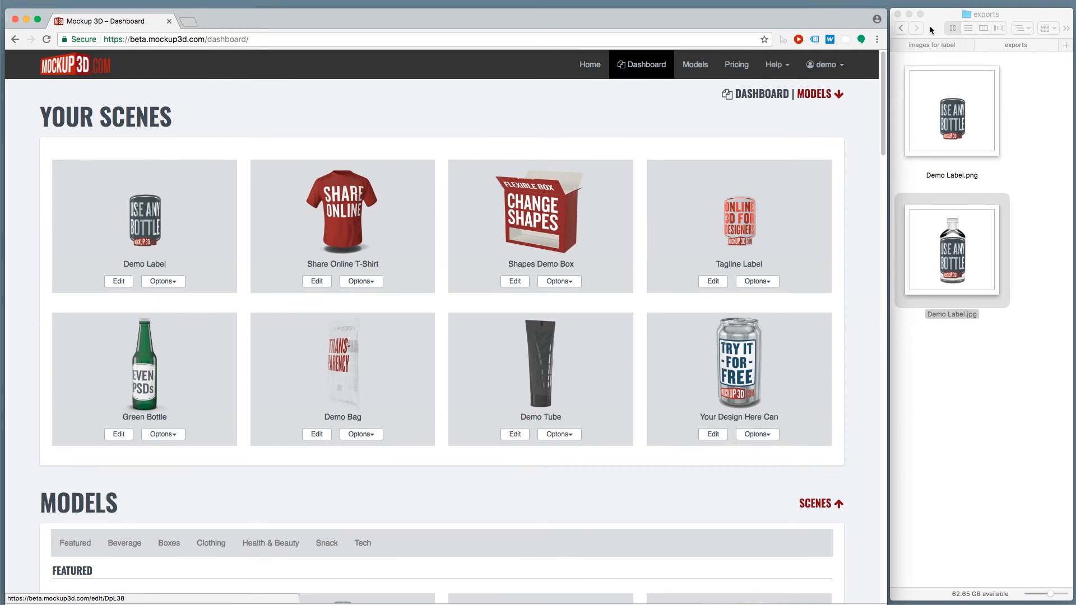
scroll(448, 458, down, 1)
scroll(460, 458, down, 5)
click(543, 512)
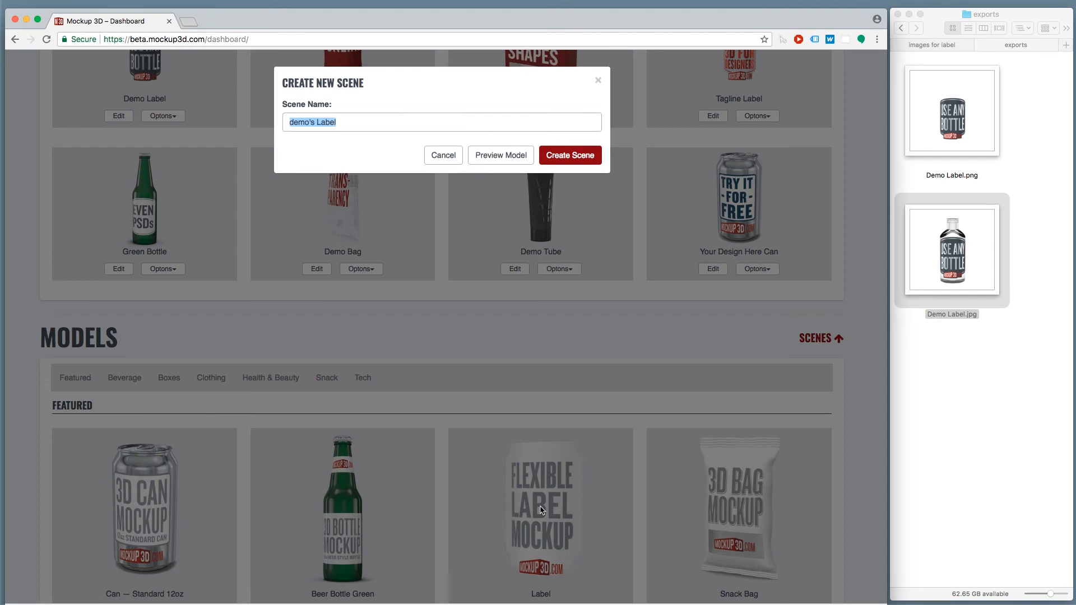
text(Demo Business Card)
key(Return)
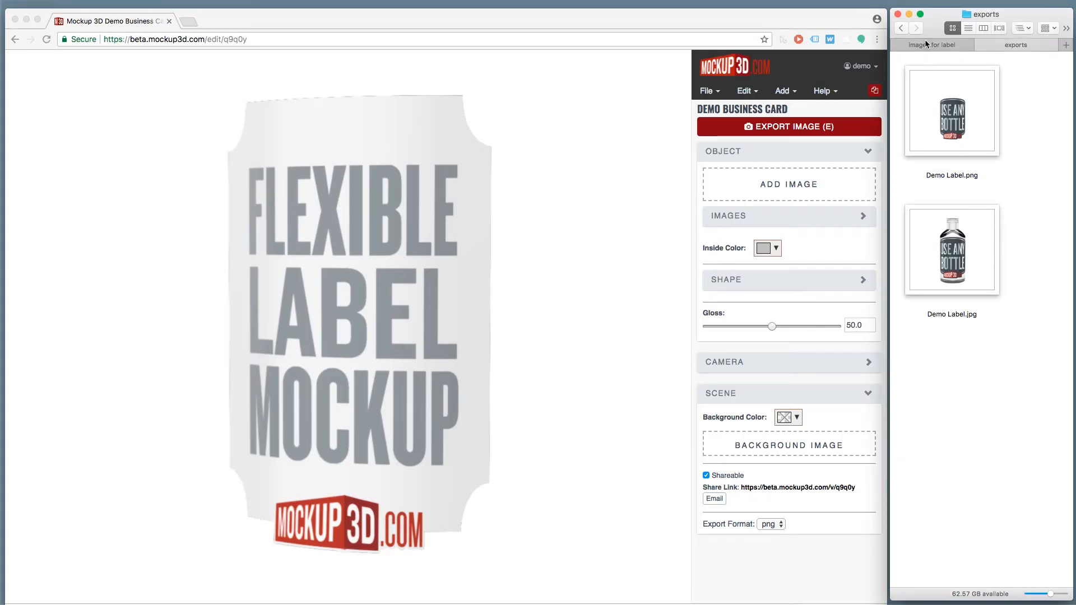
Step: Open Business Card.psd from the images for label folder in Photoshop to review its artwork and layers, and return to the mockup editor
click(925, 44)
double_click(980, 387)
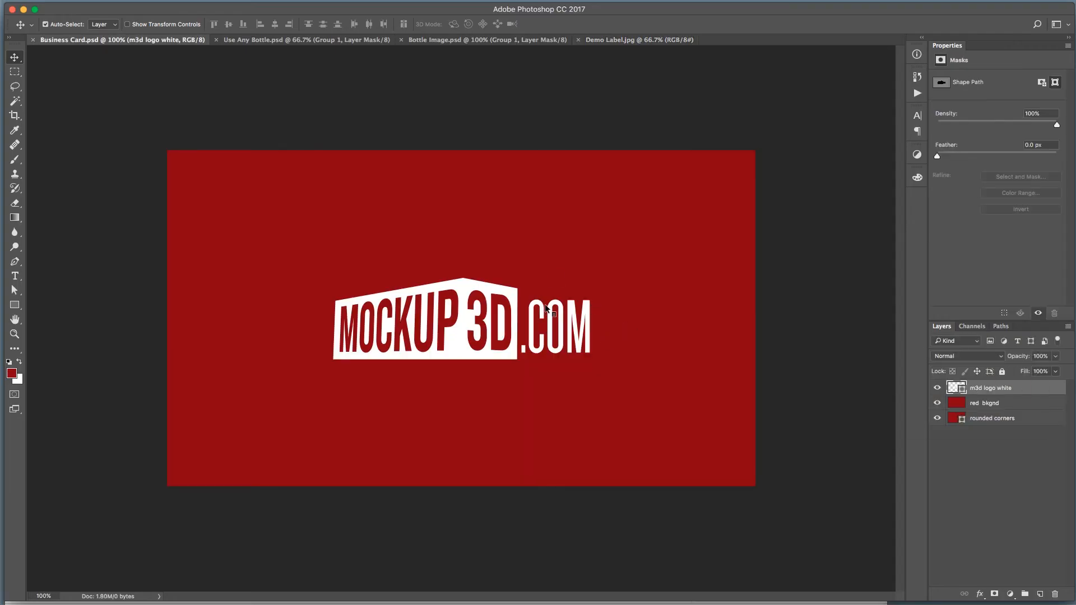
key(super+Tab)
Step: Add Business Card.psd as an image on the label and enlarge it to nearly the label's full width
drag(975, 392, 763, 185)
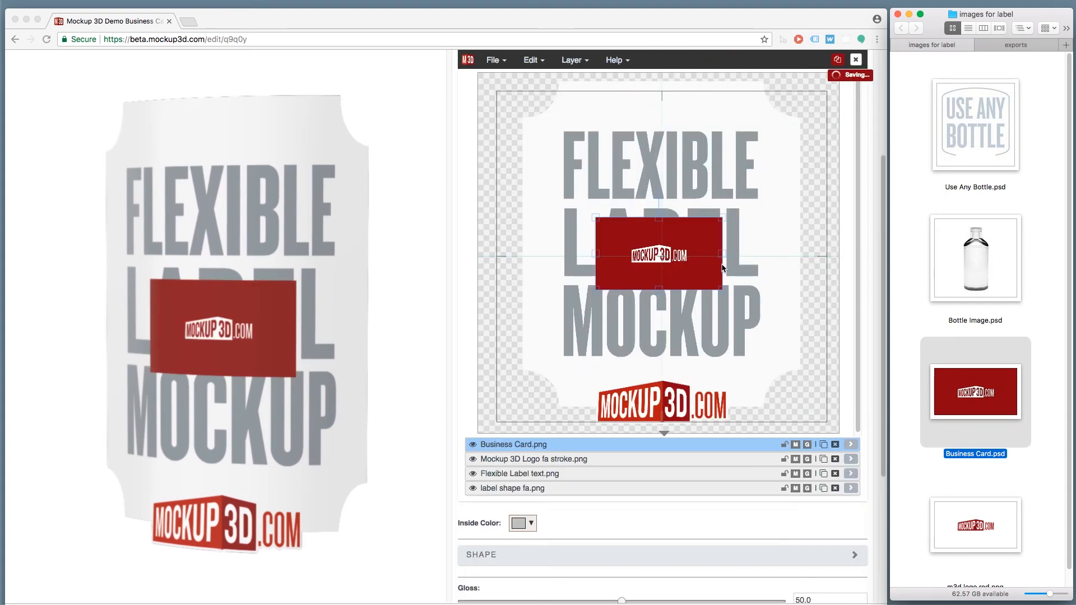
click(721, 270)
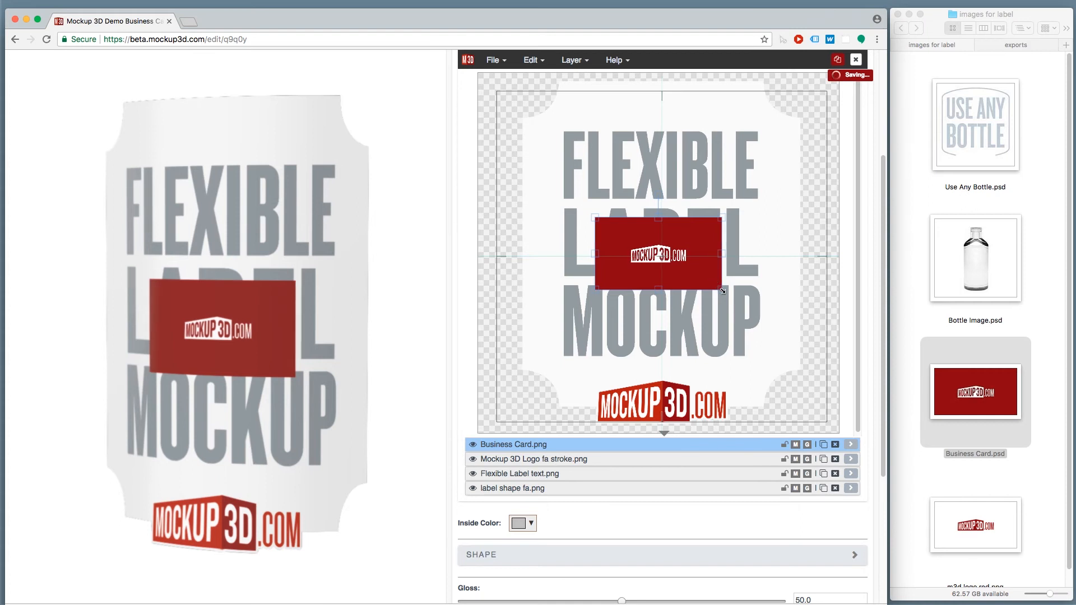
drag(723, 291, 776, 338)
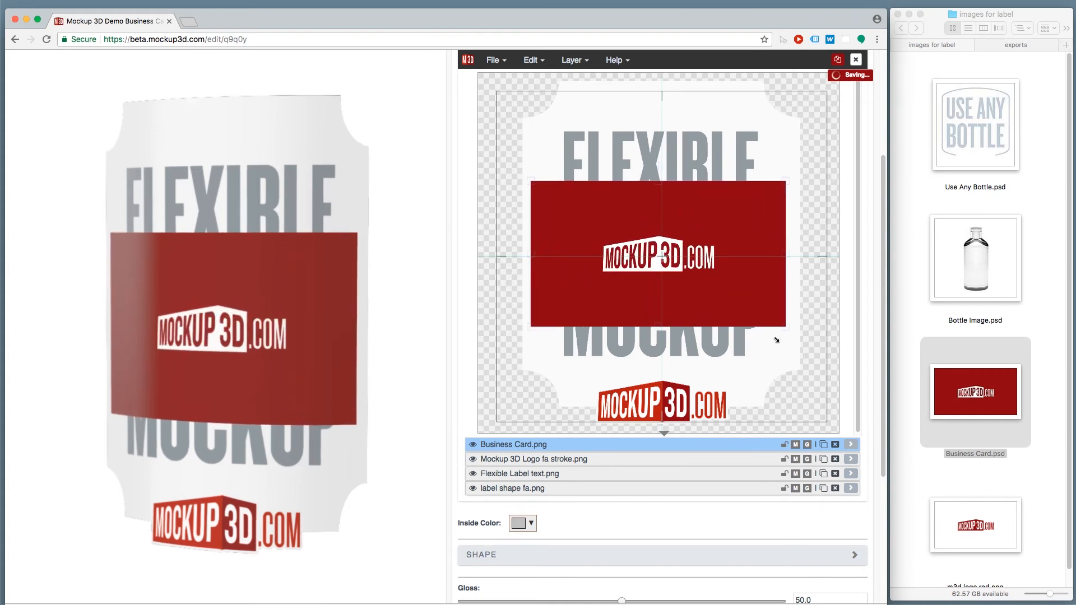
Step: Delete the Mockup 3D Logo fa stroke.png, Flexible Label text.png and label shape fa.png layers
click(765, 460)
drag(763, 480, 763, 488)
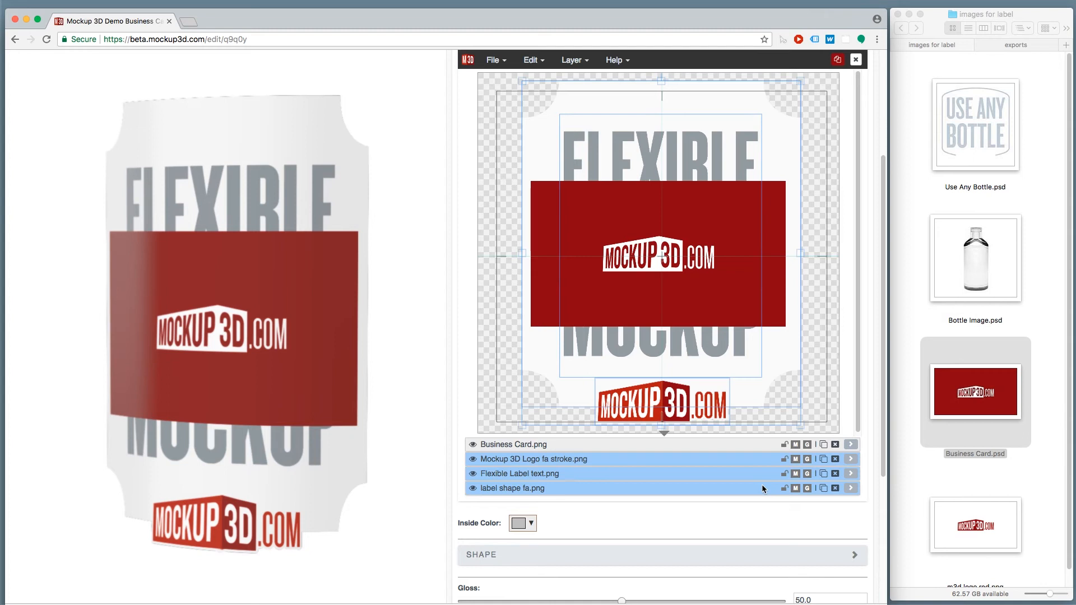
key(Delete)
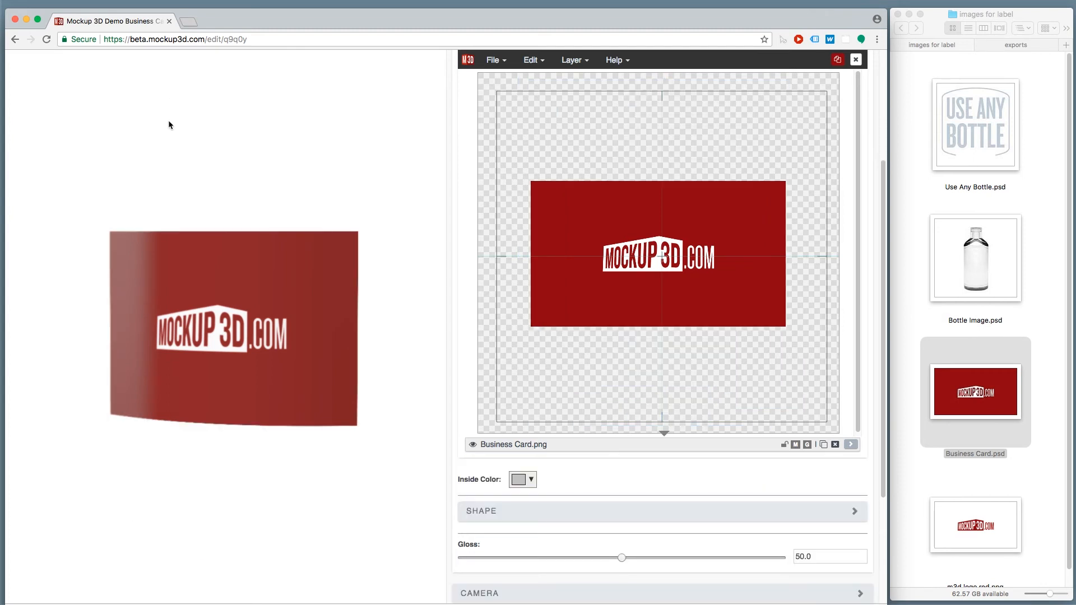
Step: Reset the label's shape bends so the business card lies flat
drag(228, 234, 262, 238)
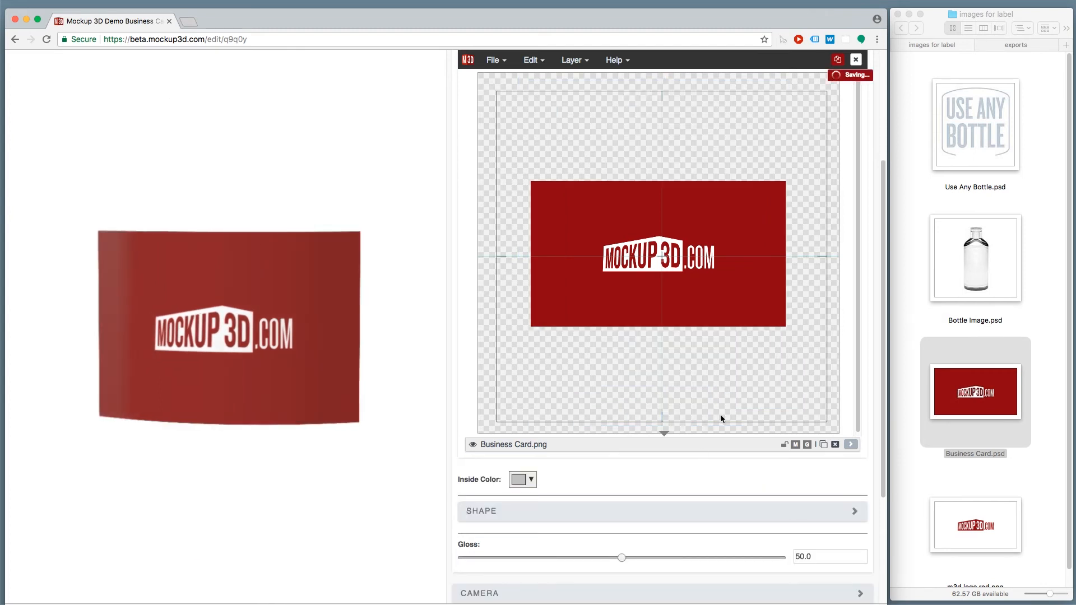
click(740, 511)
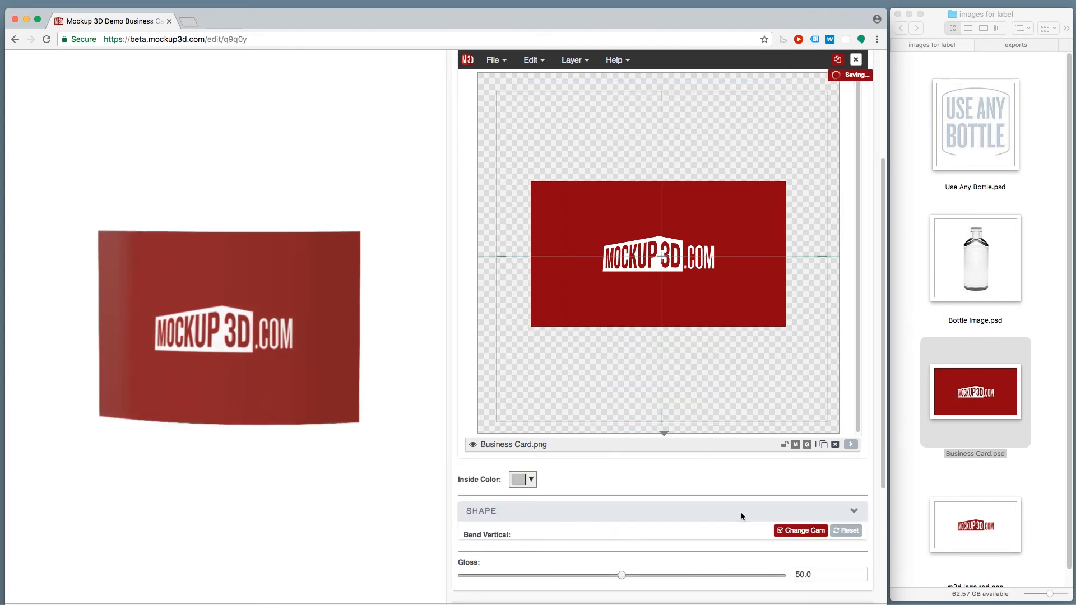
click(842, 535)
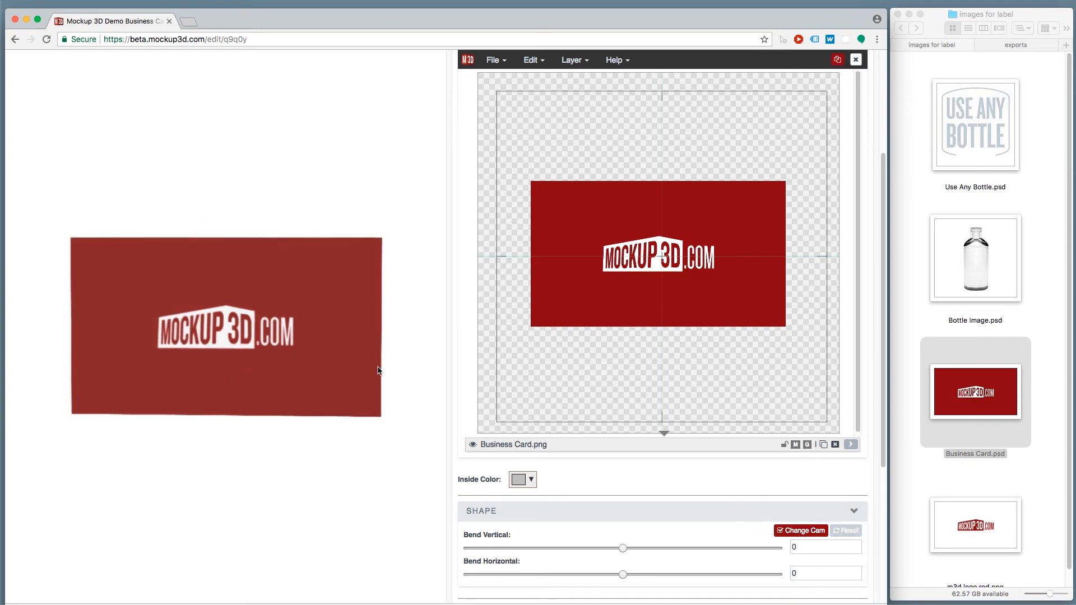
Step: Enlarge the Business Card.png image slightly on the label, staying inside the guide frame, and check the card in the 3D preview
click(667, 325)
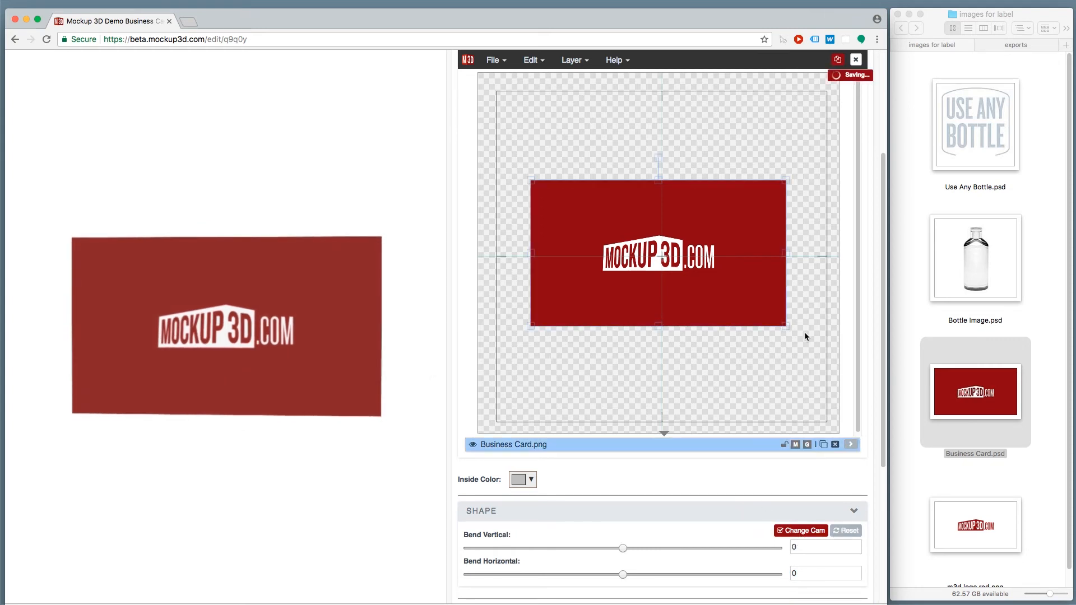
drag(785, 331, 800, 335)
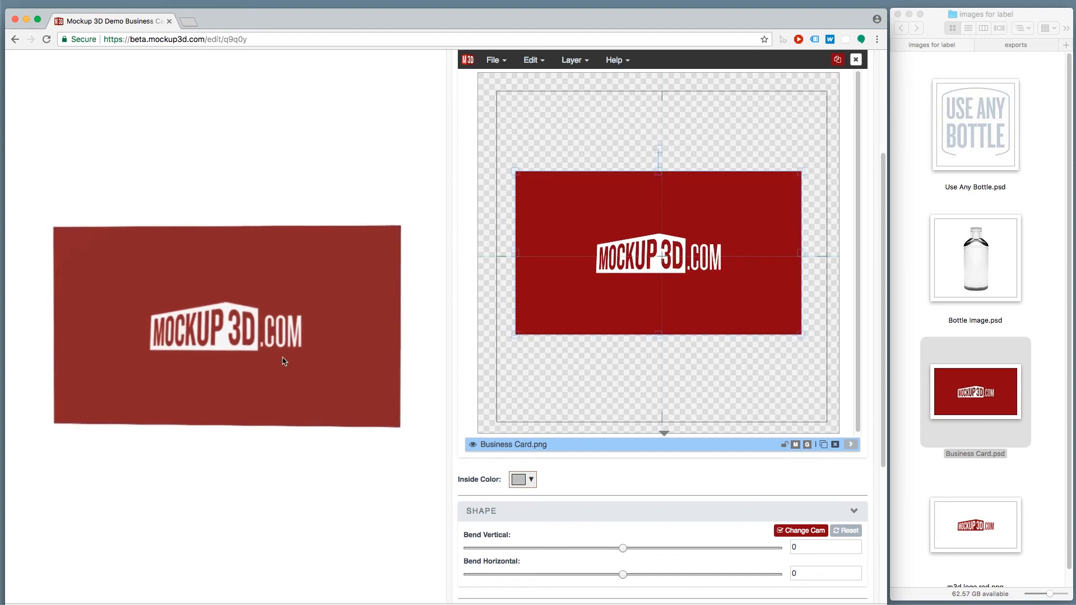
mouse_move(287, 380)
mouse_down()
mouse_move(280, 372)
mouse_move(281, 384)
mouse_move(336, 389)
mouse_move(270, 374)
mouse_move(292, 370)
mouse_up()
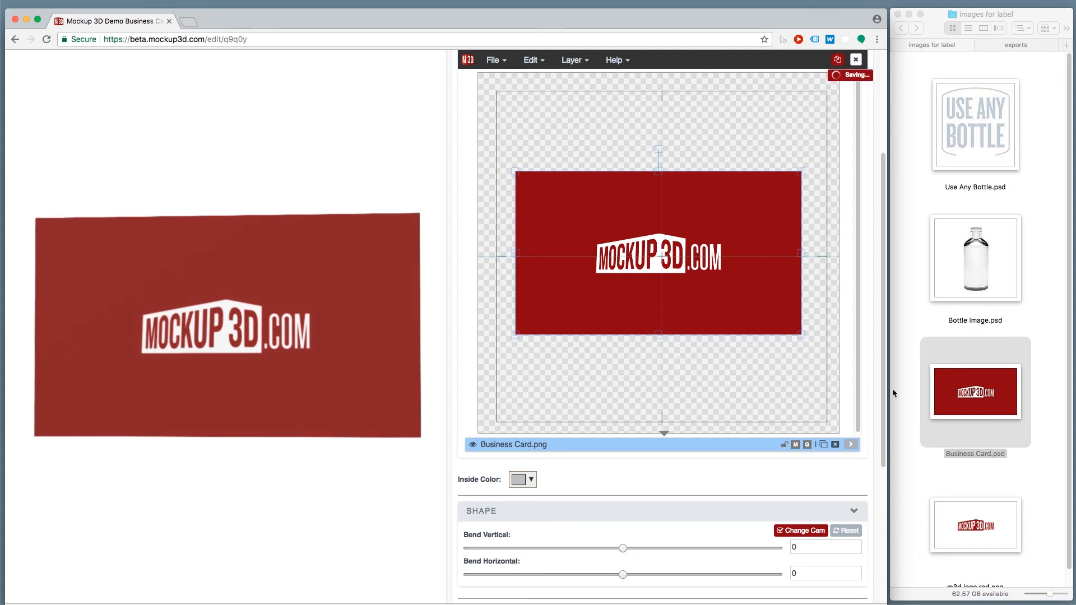
Step: Recolor the m3d logo white layer of Business Card.psd to the background red (80000d) in Photoshop and replace the label's image with the updated file
double_click(965, 398)
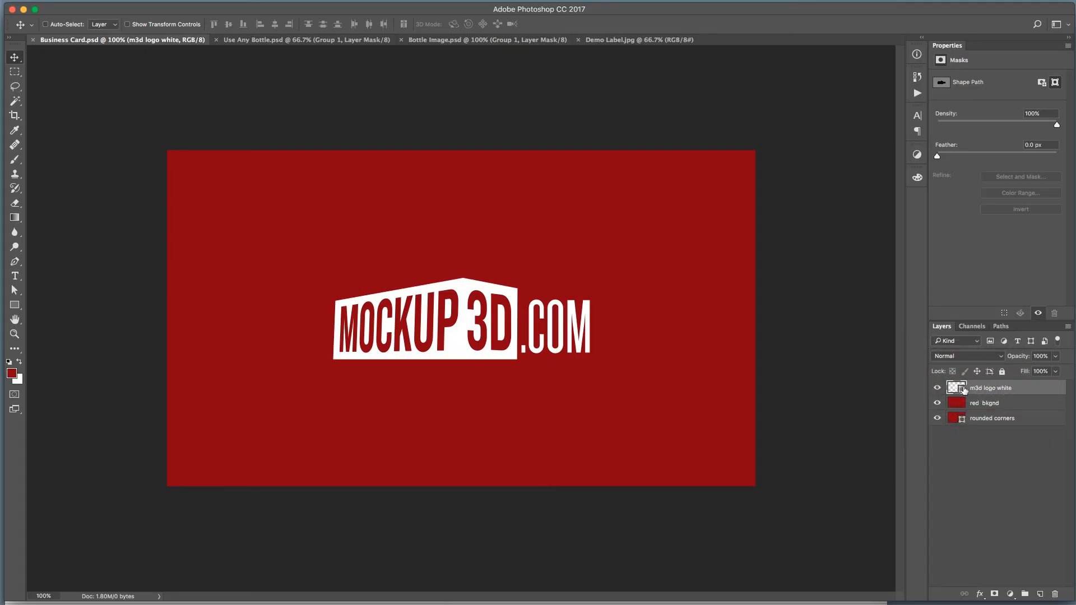
double_click(956, 388)
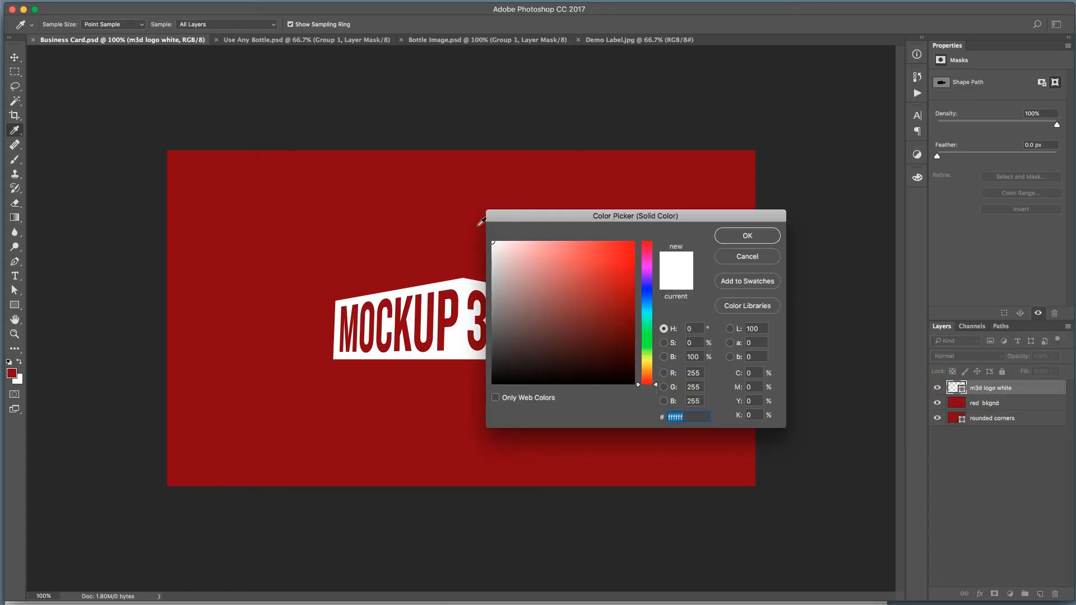
click(436, 231)
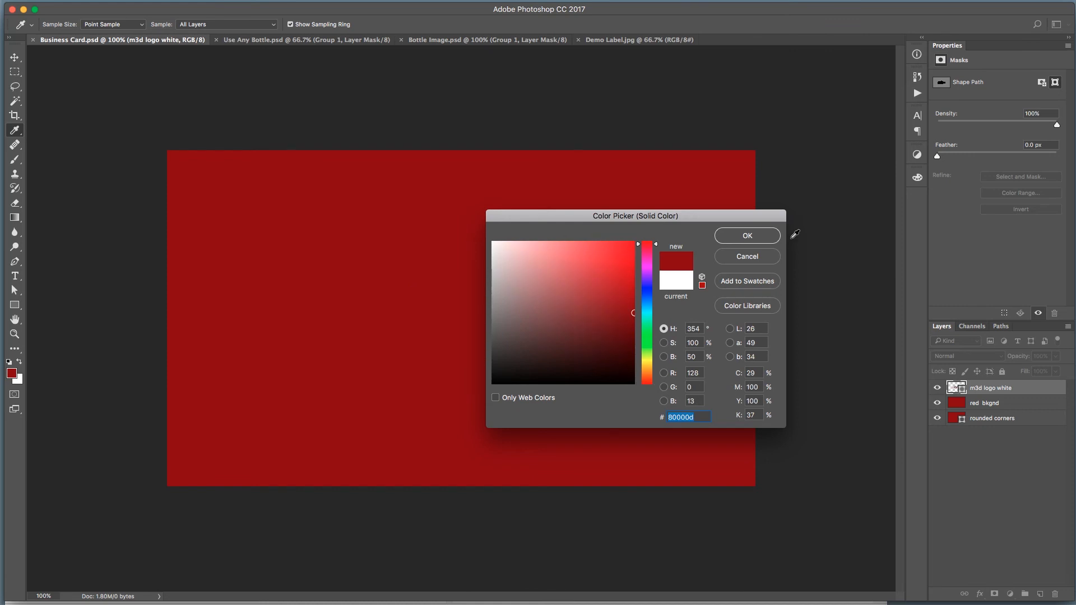
click(764, 239)
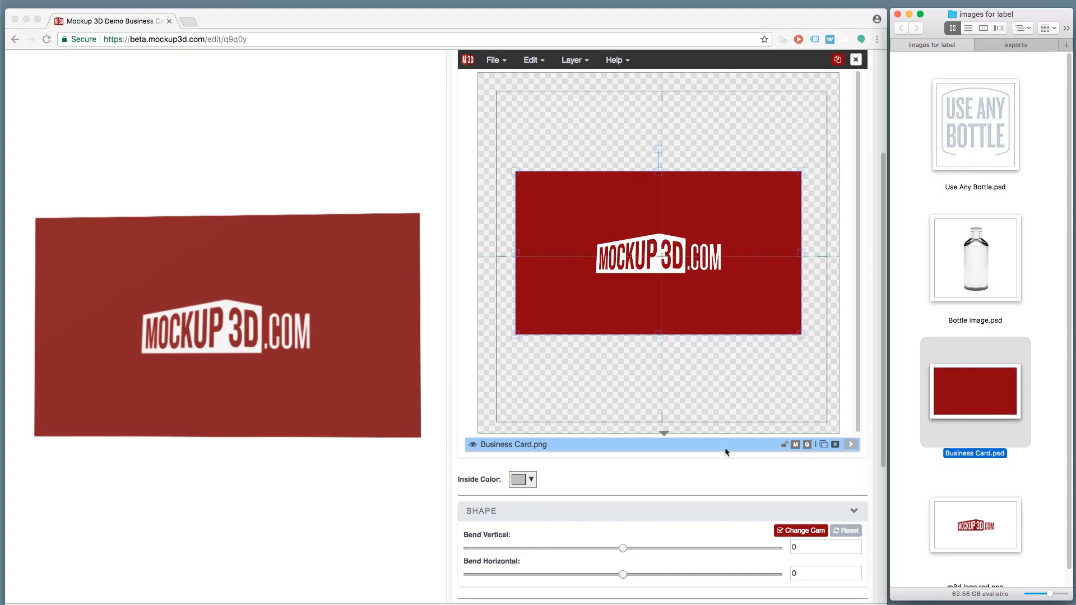
drag(724, 448, 715, 448)
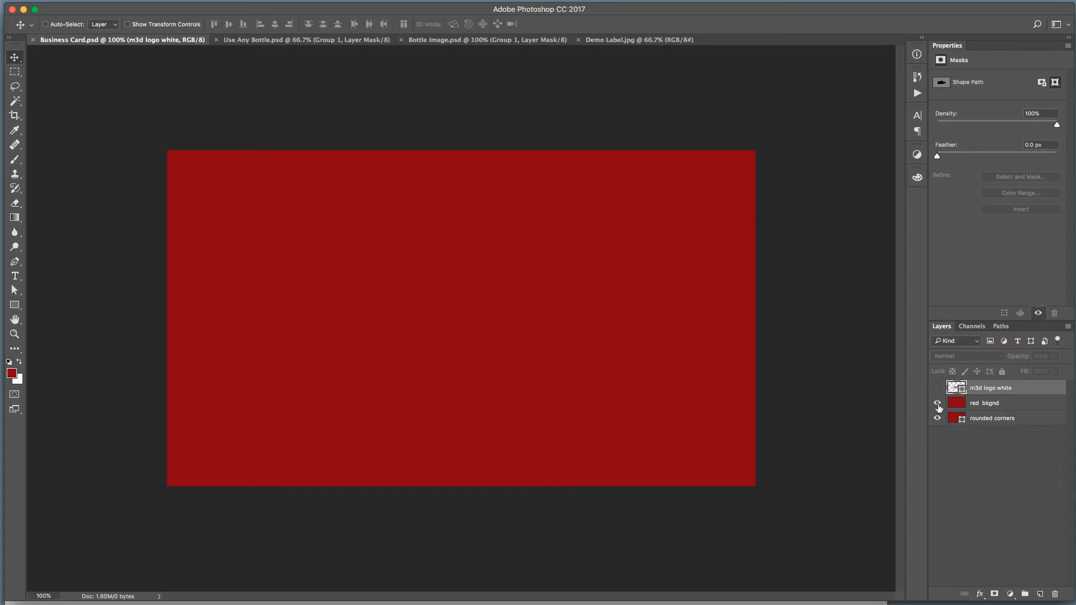
Step: In Photoshop, hide the red bkgnd and rounded corners layers, save Business Card.psd with only the logo showing, and return to the mockup editor
click(937, 388)
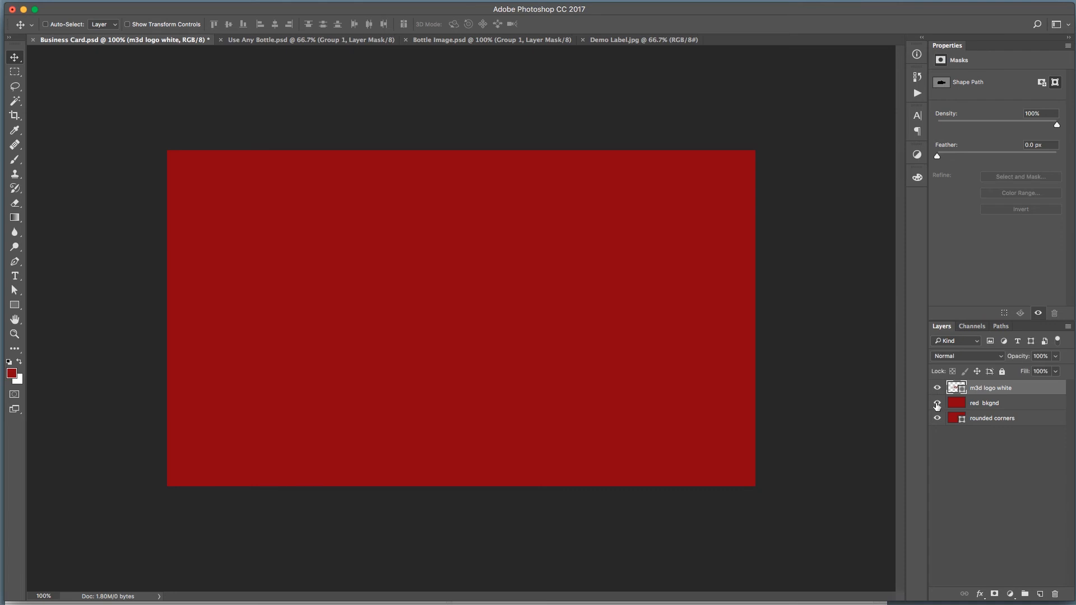
click(938, 419)
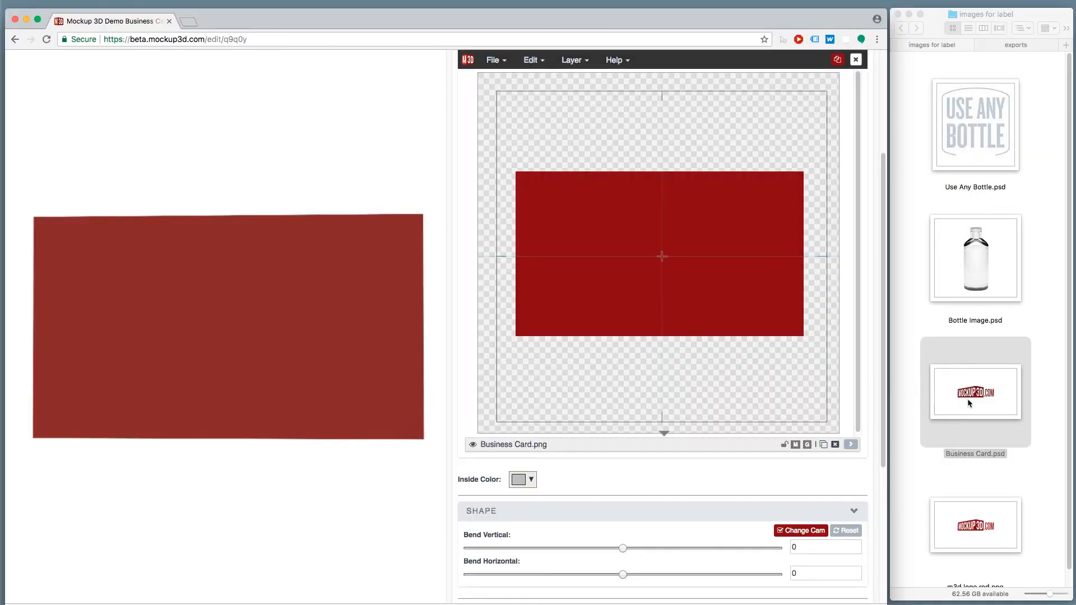
Step: Duplicate the Business Card.png layer and replace the copy's image with the logo-only Business Card.psd
click(768, 448)
key(super+j)
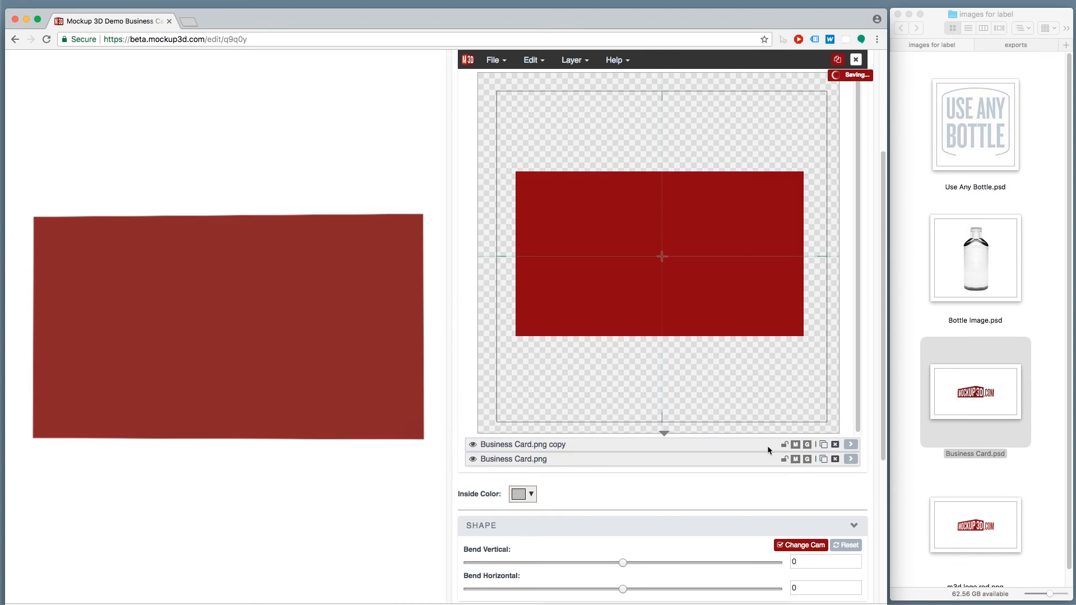
drag(966, 399, 764, 442)
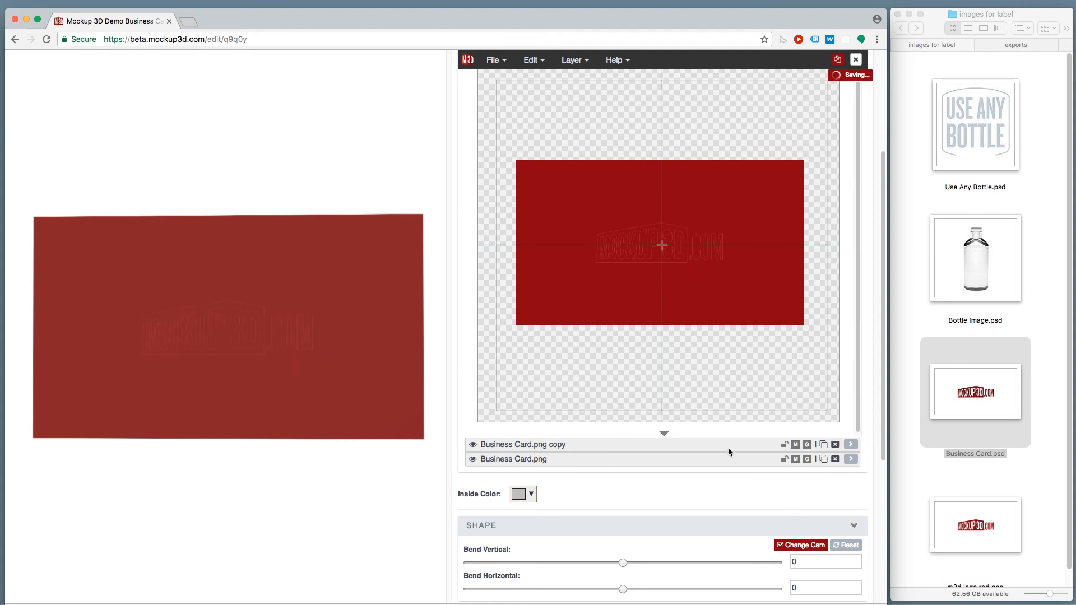
Step: Turn on the gloss (G) effect for the Business Card.png copy layer and inspect the logo in the 3D preview
click(807, 445)
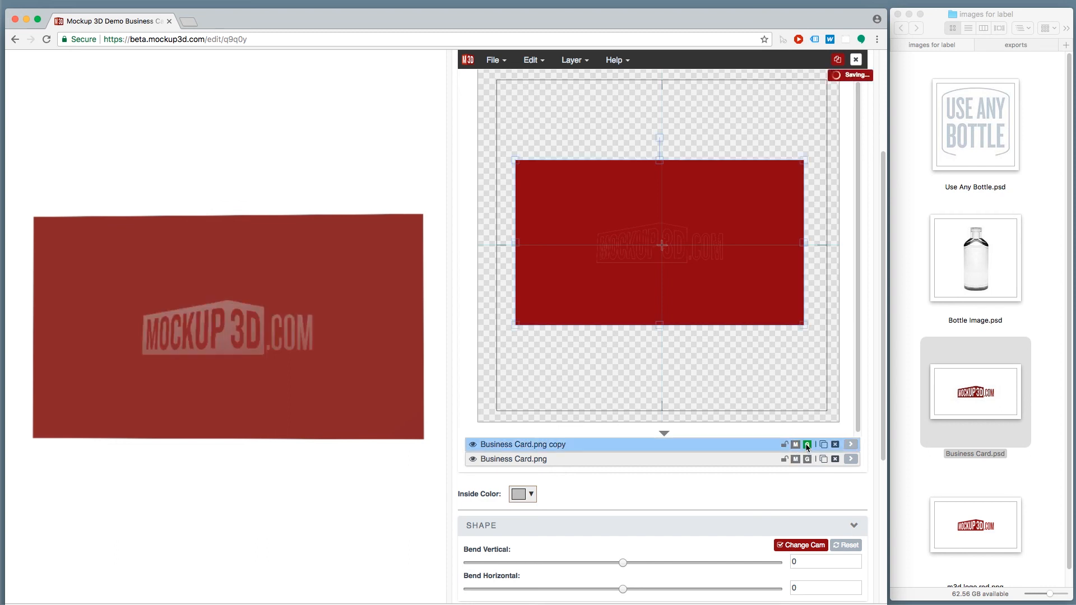
mouse_move(246, 372)
mouse_down()
mouse_move(283, 370)
mouse_move(236, 365)
mouse_move(224, 386)
mouse_move(250, 377)
mouse_move(245, 355)
mouse_move(137, 389)
mouse_move(325, 377)
mouse_move(276, 352)
mouse_move(290, 368)
mouse_move(331, 372)
mouse_move(274, 375)
mouse_up()
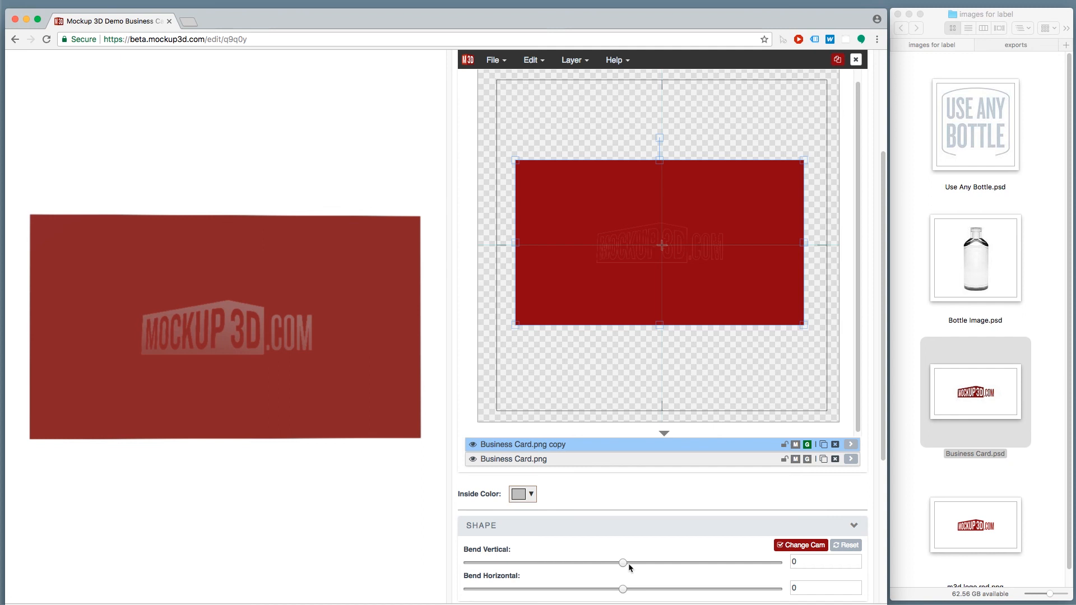
Step: Set the label's vertical bend to 3 and rotate the card to inspect its curve
drag(623, 567, 627, 566)
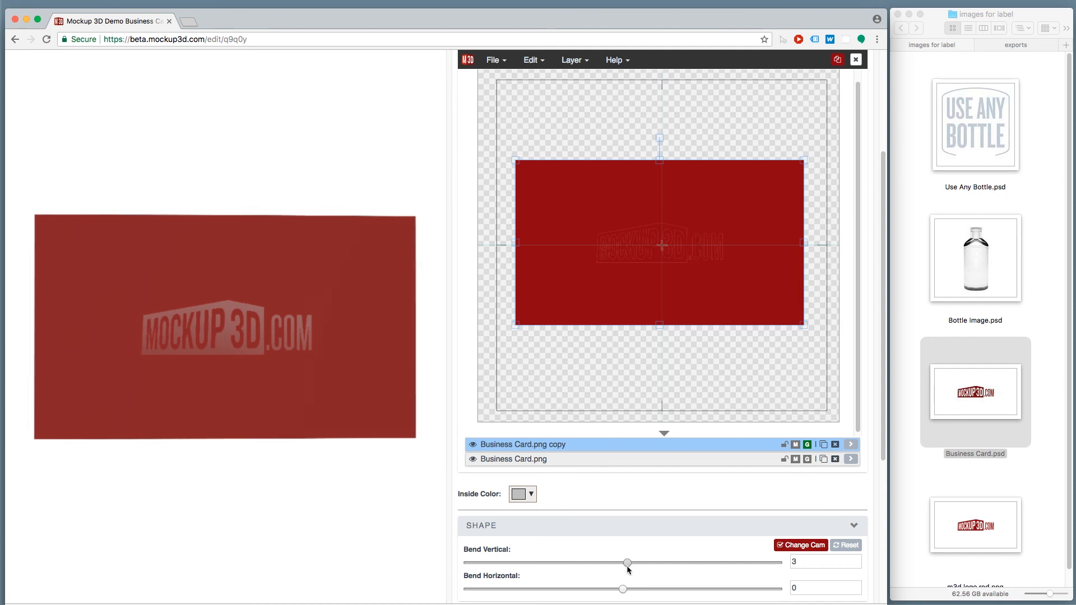
drag(348, 427, 257, 404)
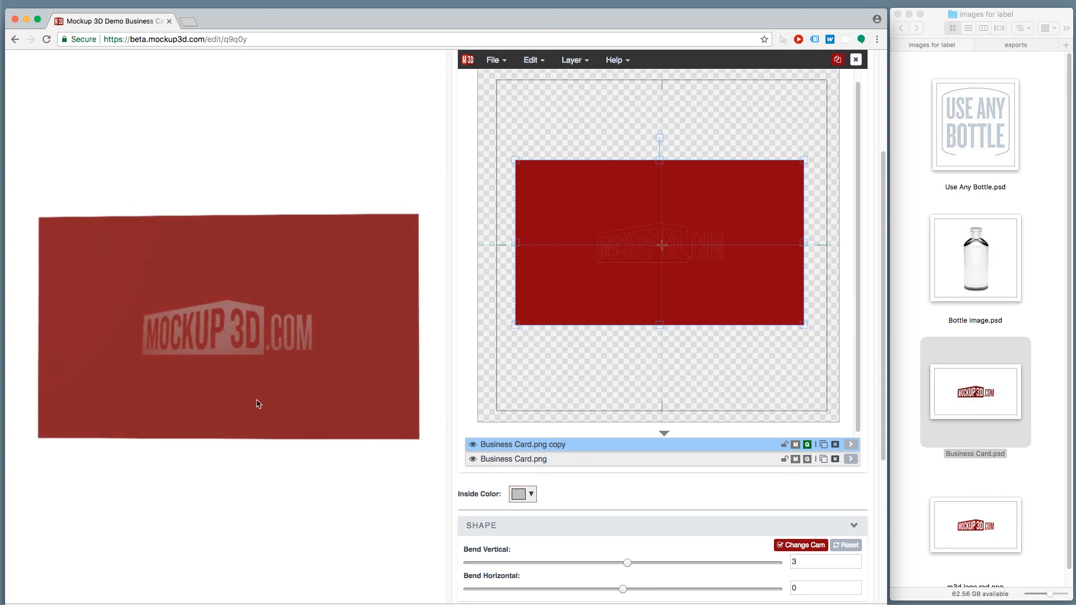